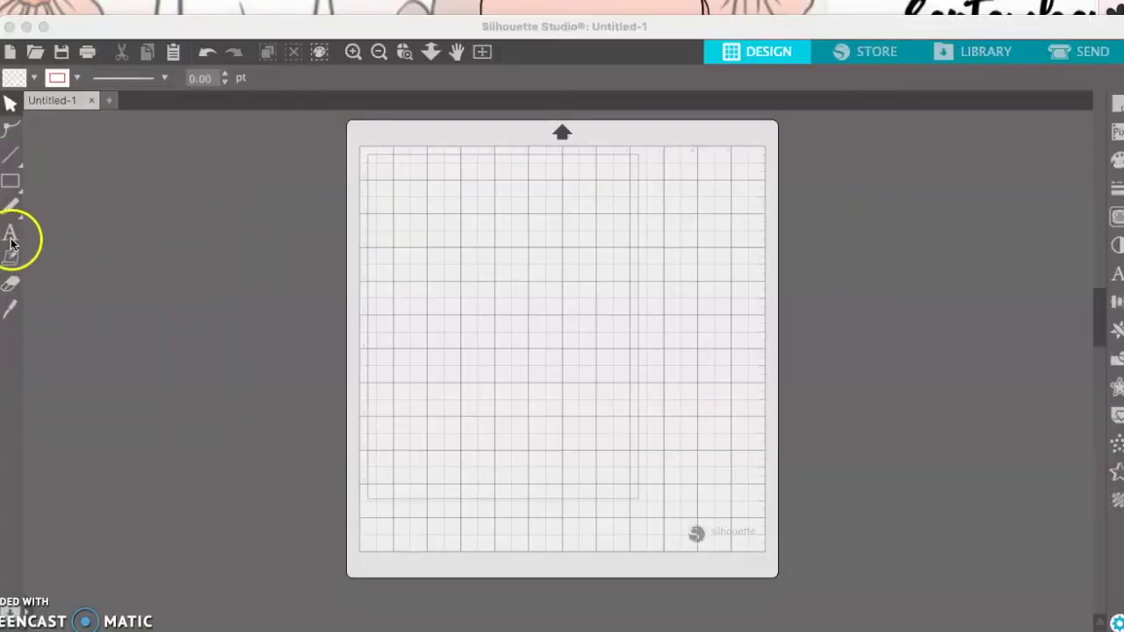
Step: Add the text 'Spooky Season' and move it to the mat's top-left corner
click(10, 235)
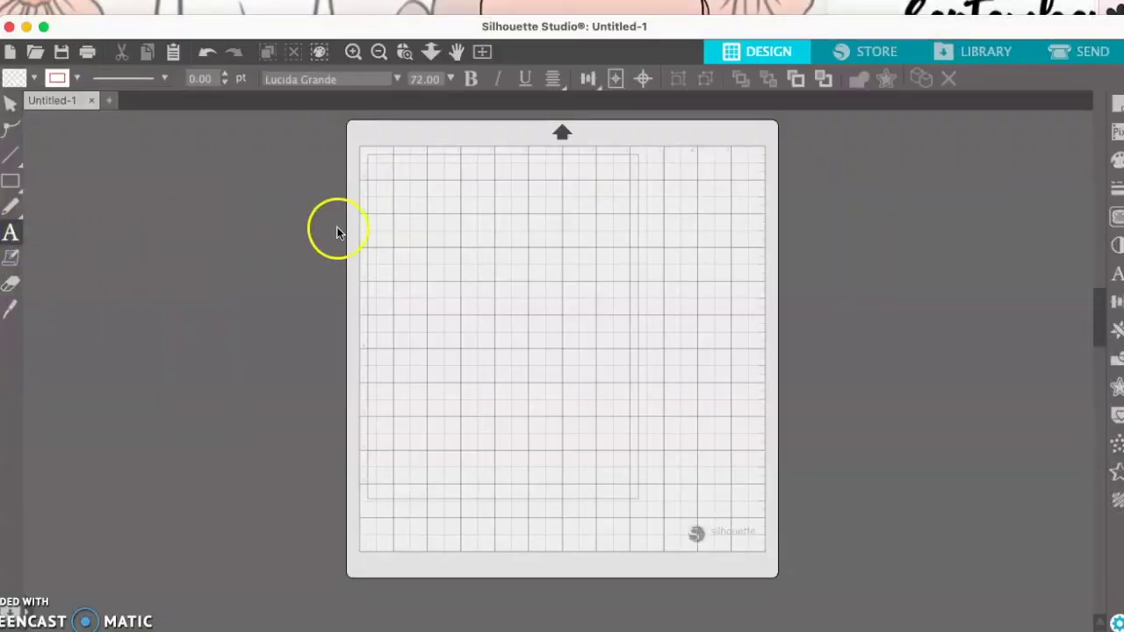
click(415, 228)
text(S)
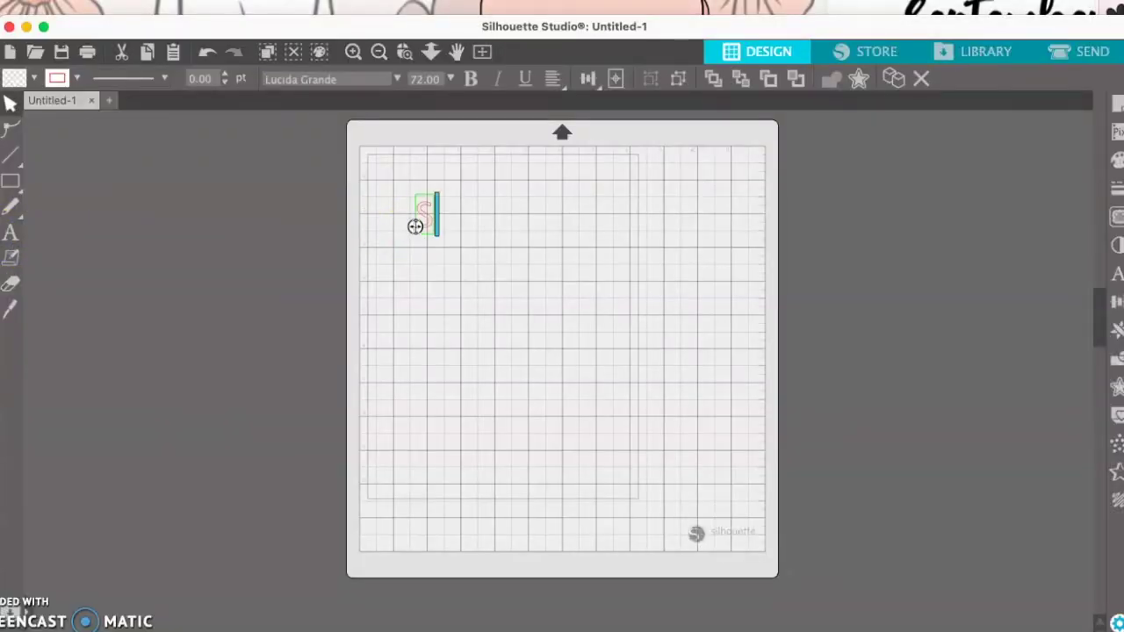
text(pooky)
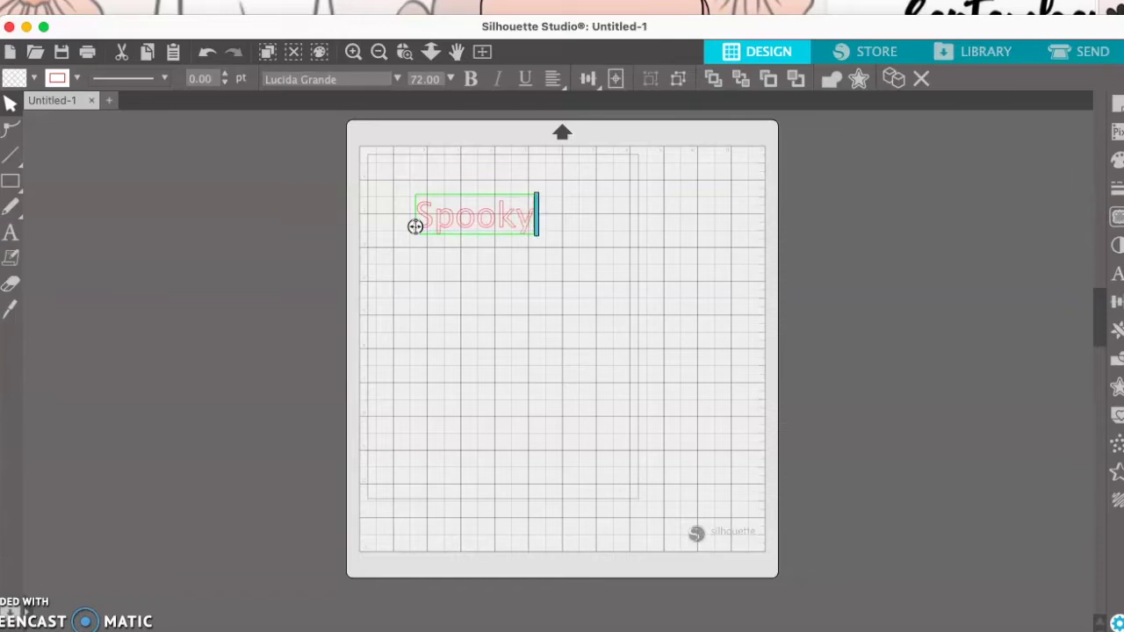
text( Season)
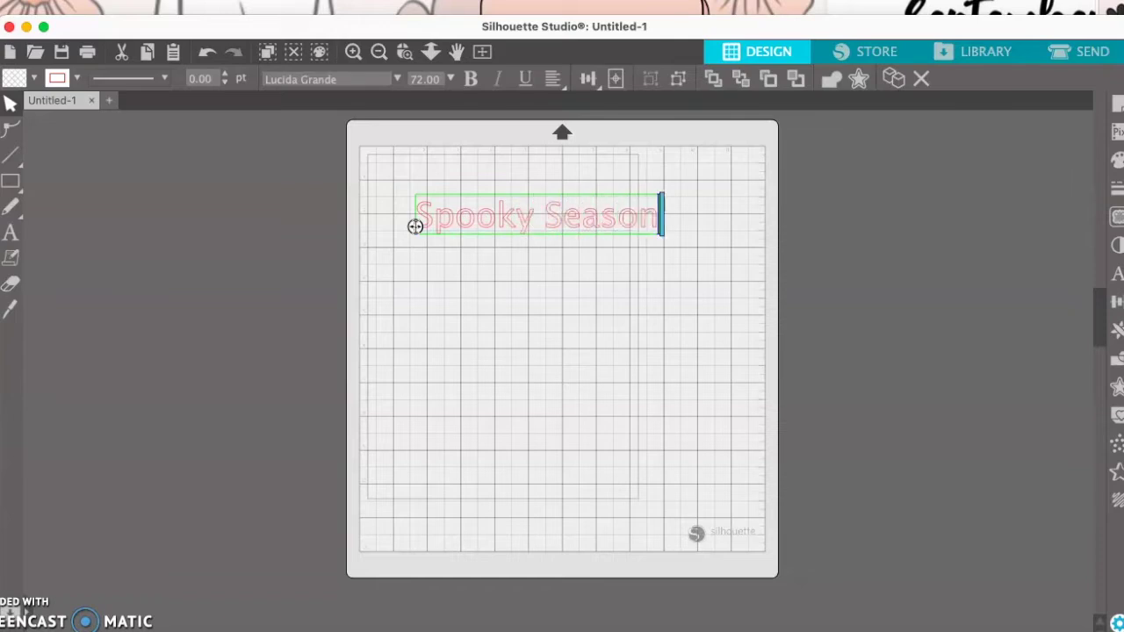
click(538, 304)
drag(583, 231, 543, 199)
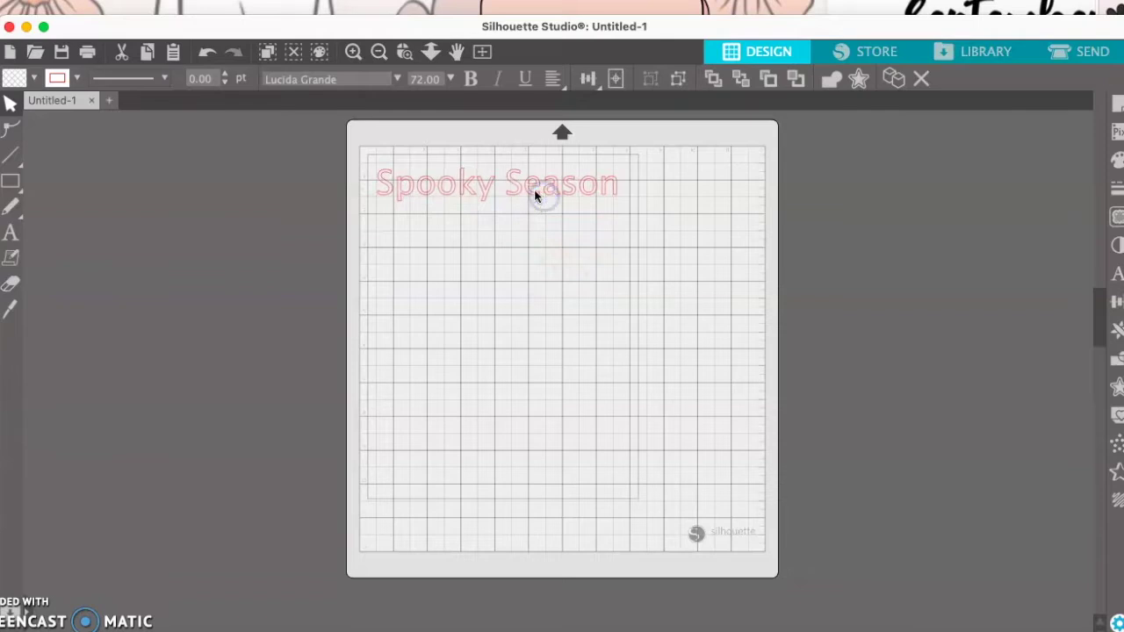
key(Escape)
Step: Set 'Spooky Season' in A Abstract Groovy and stretch it to about 11.3 × 3.6 in
click(420, 195)
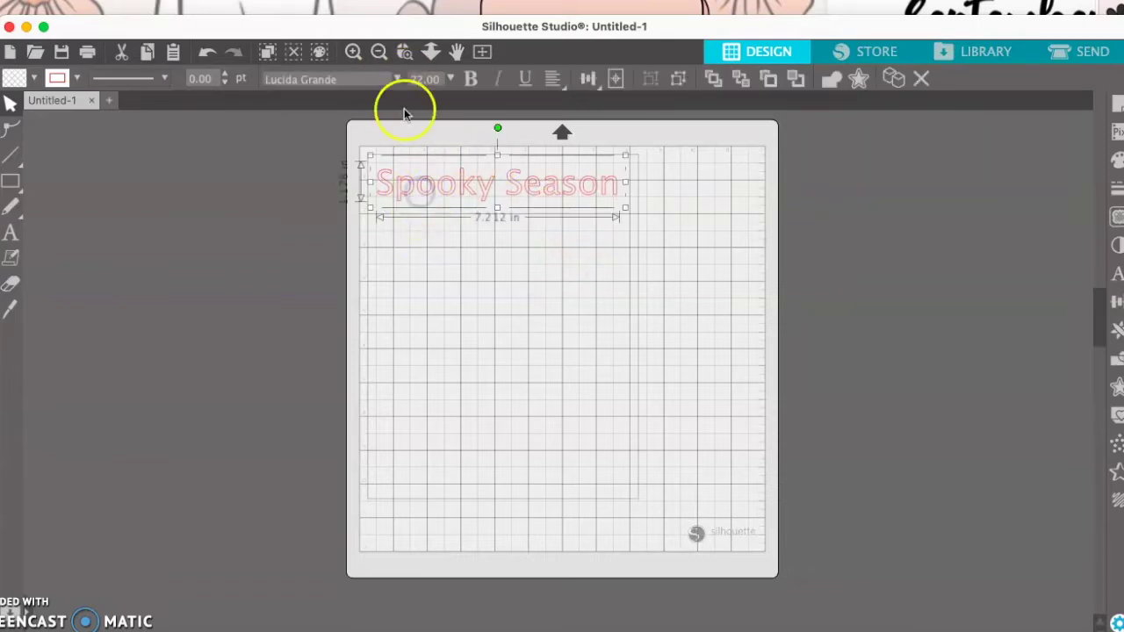
click(398, 79)
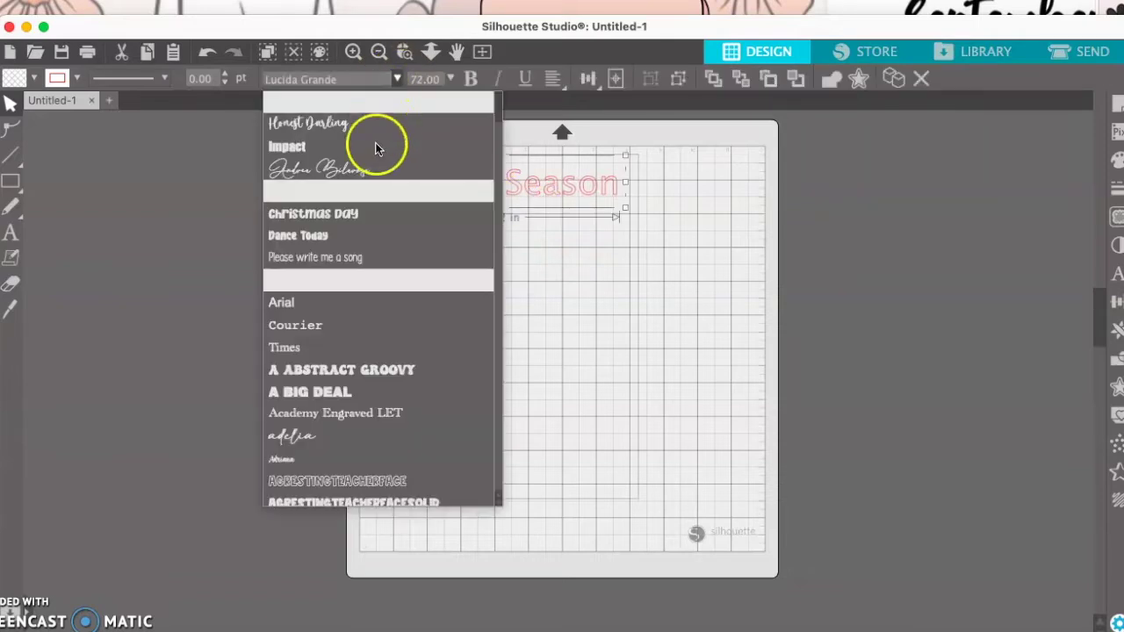
click(361, 219)
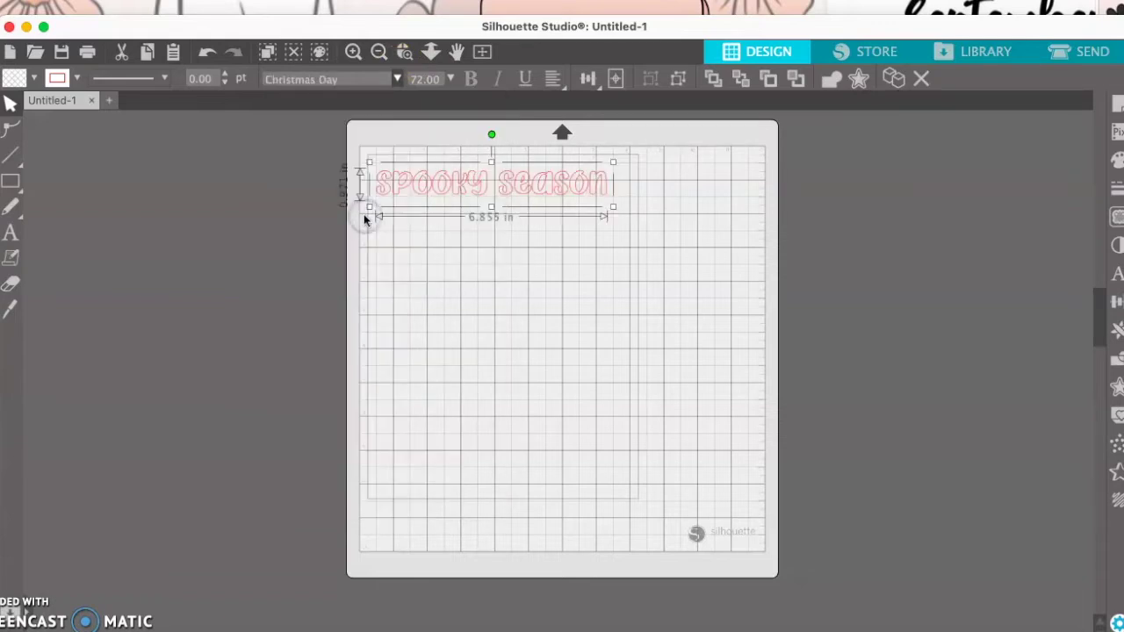
click(398, 79)
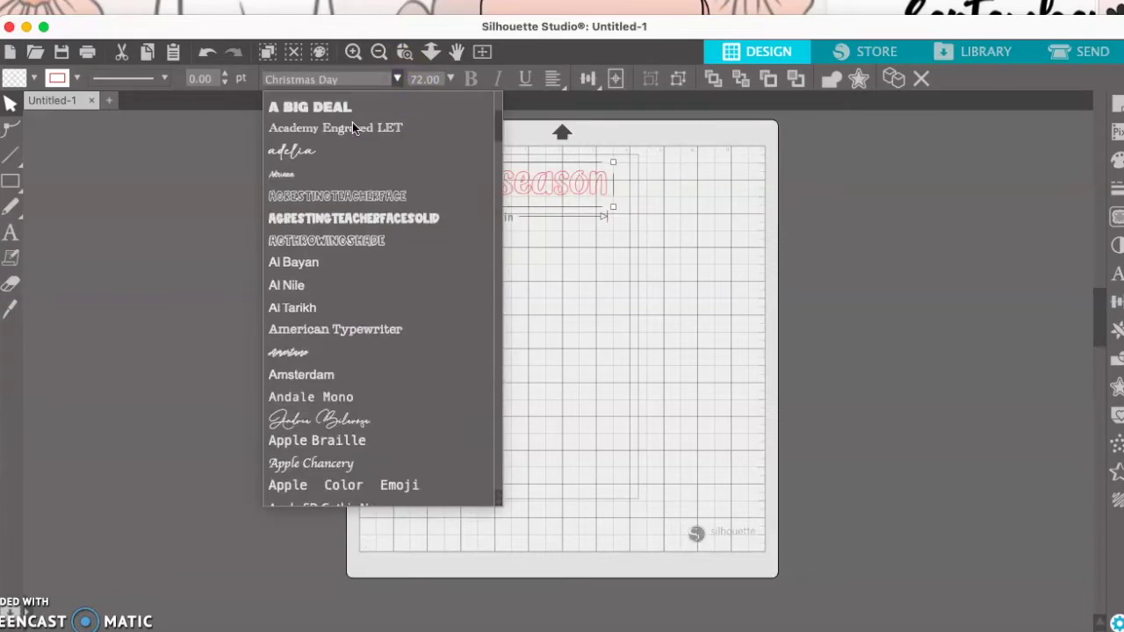
scroll(353, 126, up, 5)
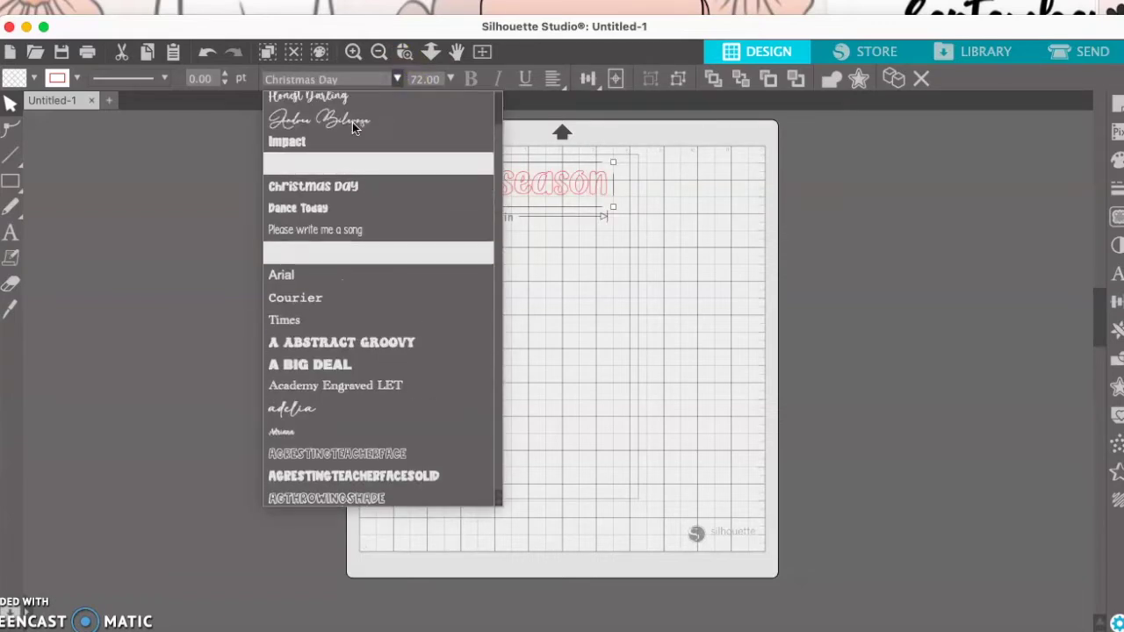
click(364, 342)
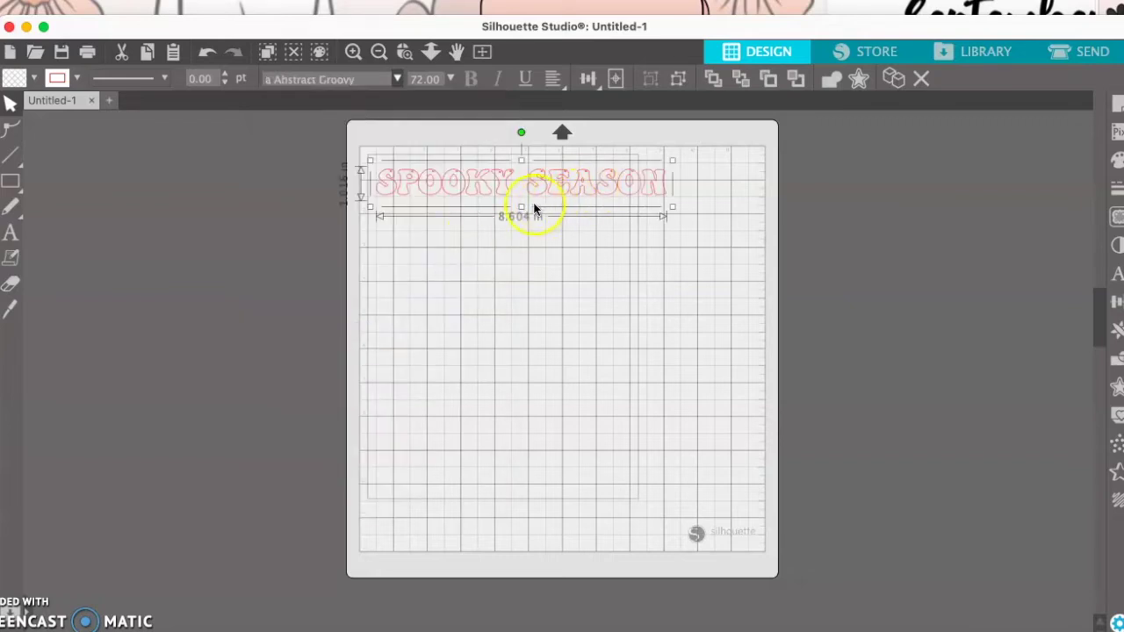
drag(522, 207, 538, 268)
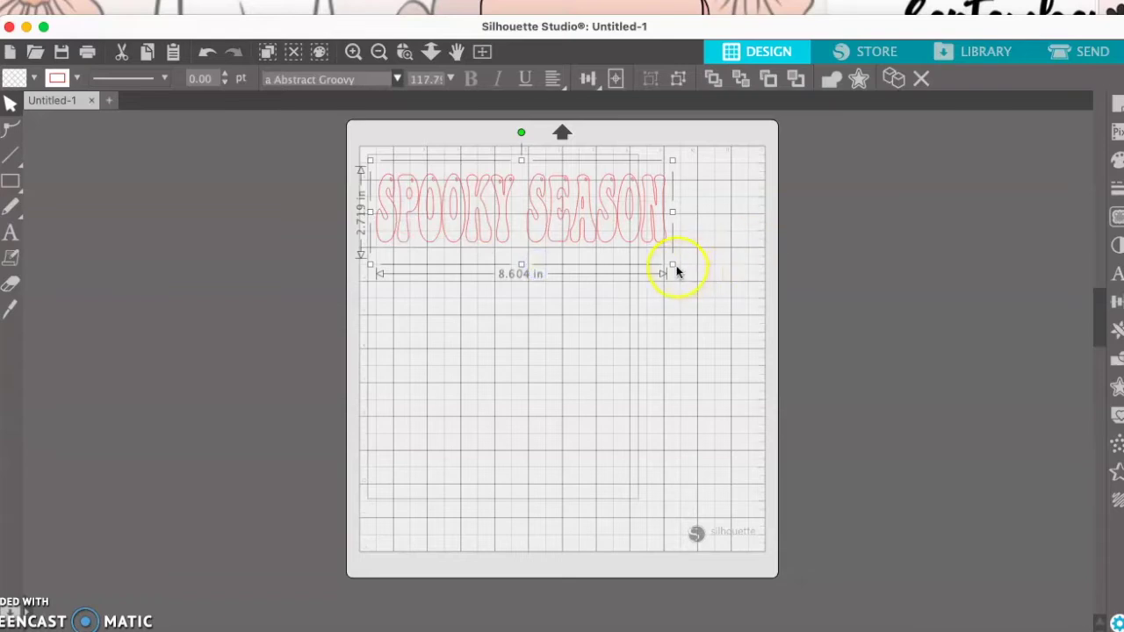
drag(673, 264, 773, 275)
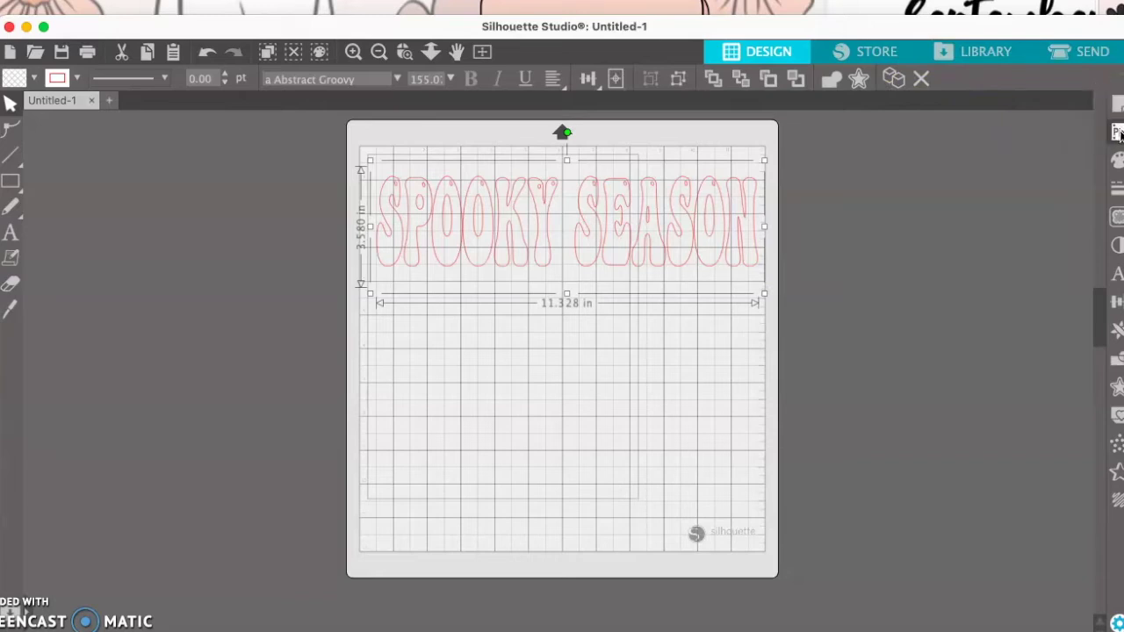
Step: Try orange fills, then fill the text with the pale yellow gradient
click(1118, 162)
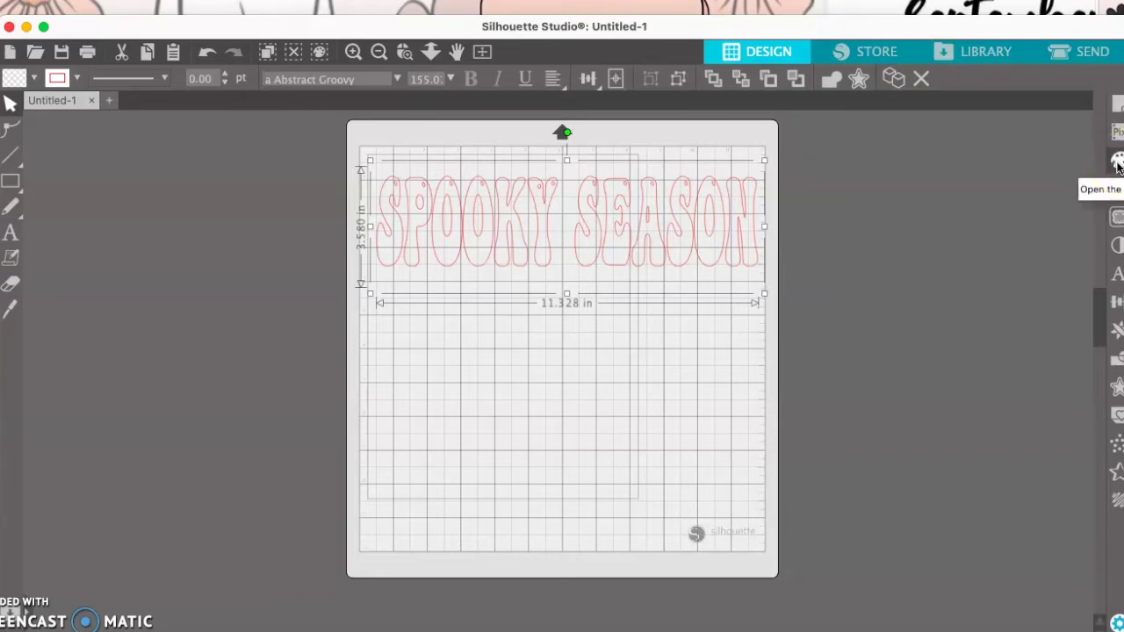
click(1118, 161)
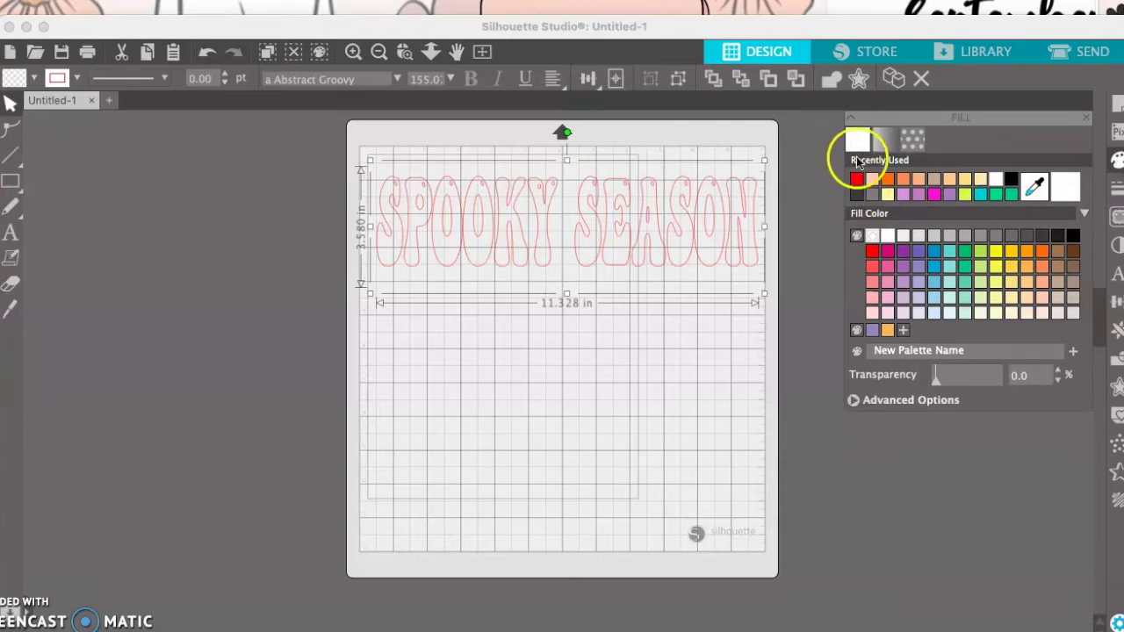
click(872, 180)
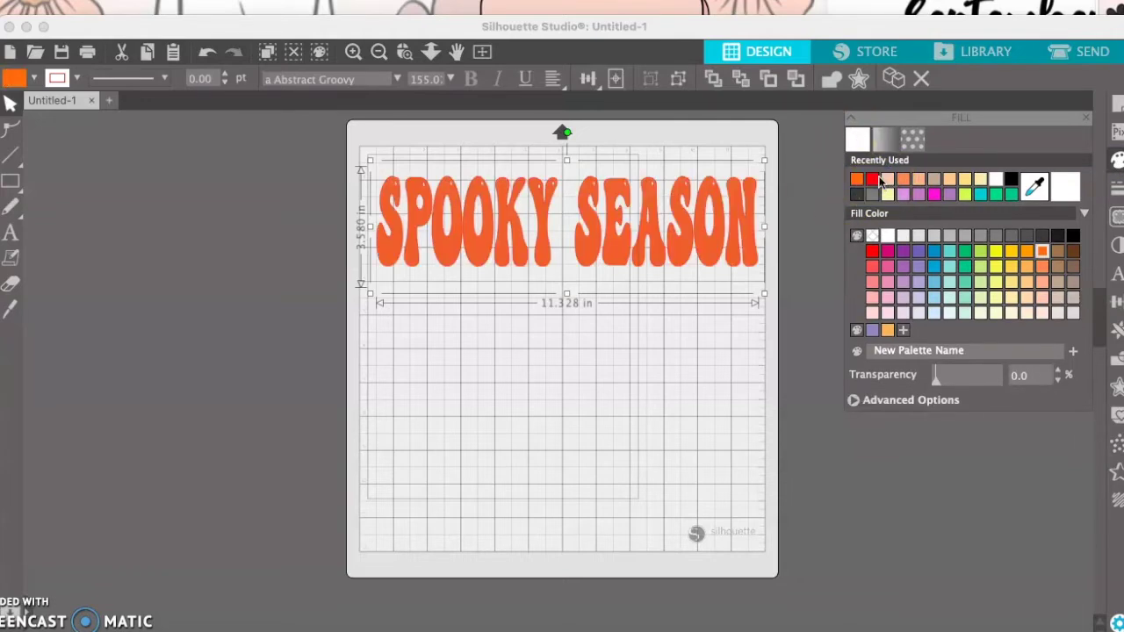
click(905, 180)
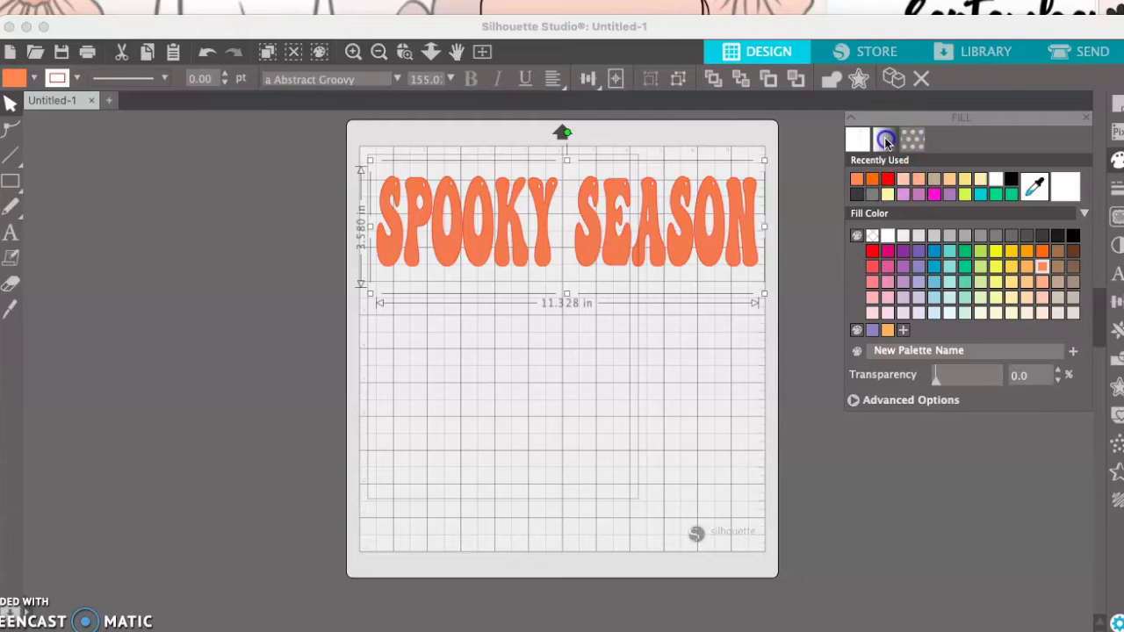
click(886, 141)
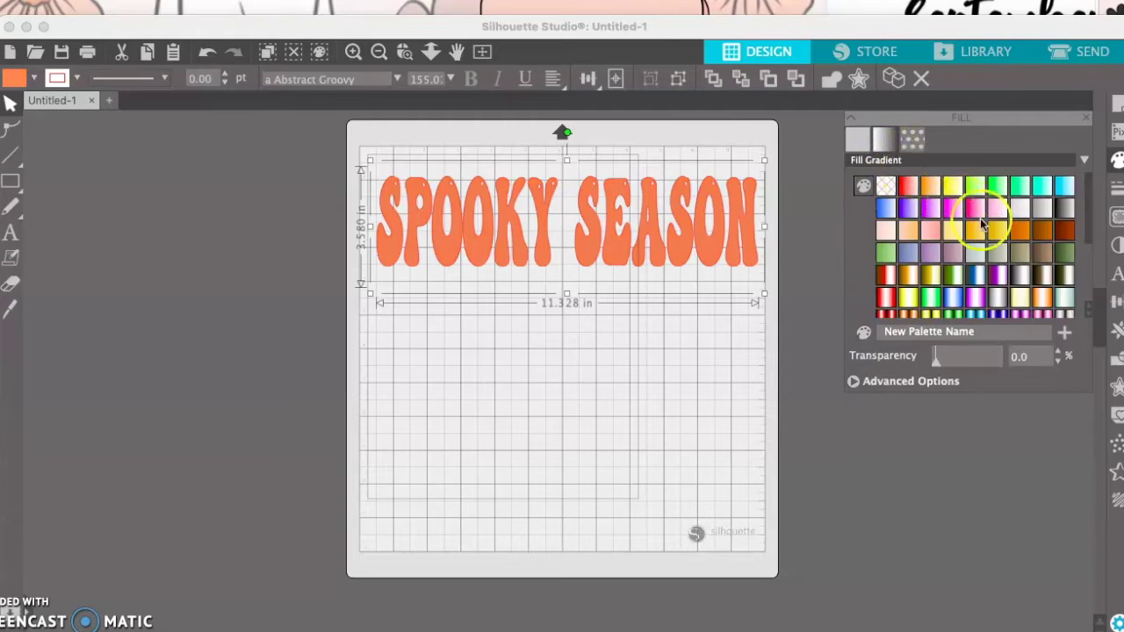
click(928, 187)
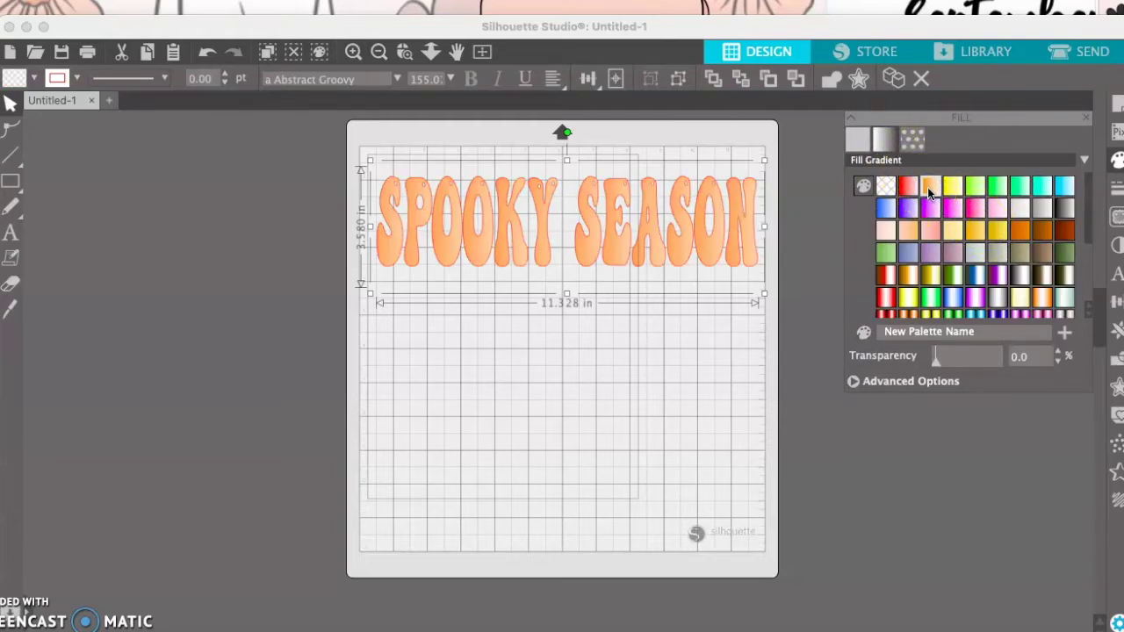
click(956, 187)
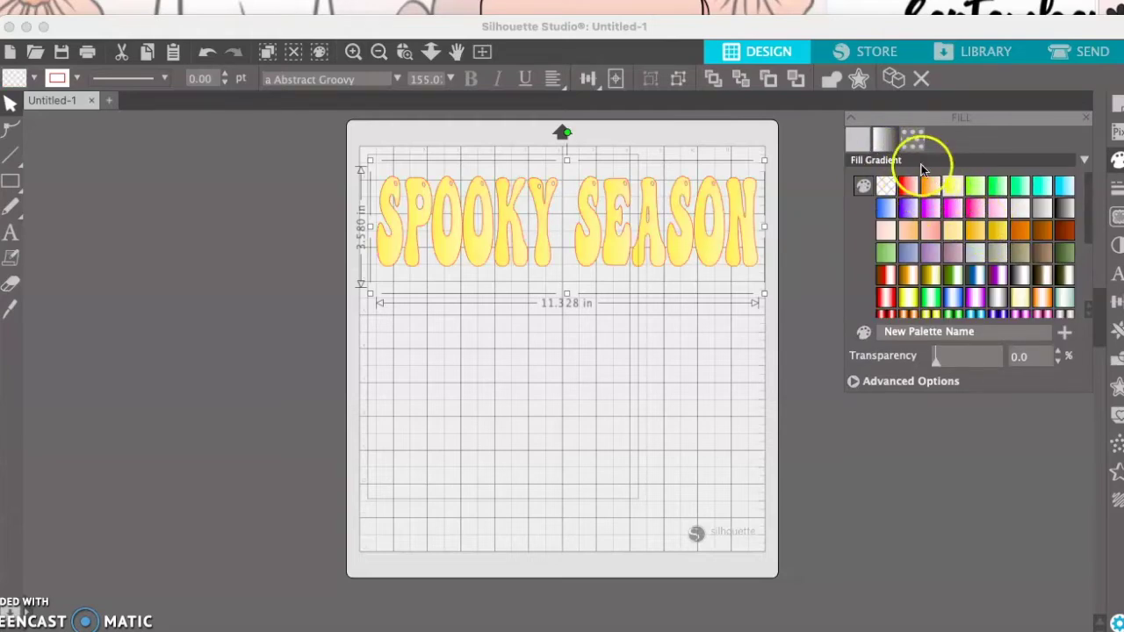
Step: Try several pattern fills, then fill the letters with the custom floral pattern
click(913, 138)
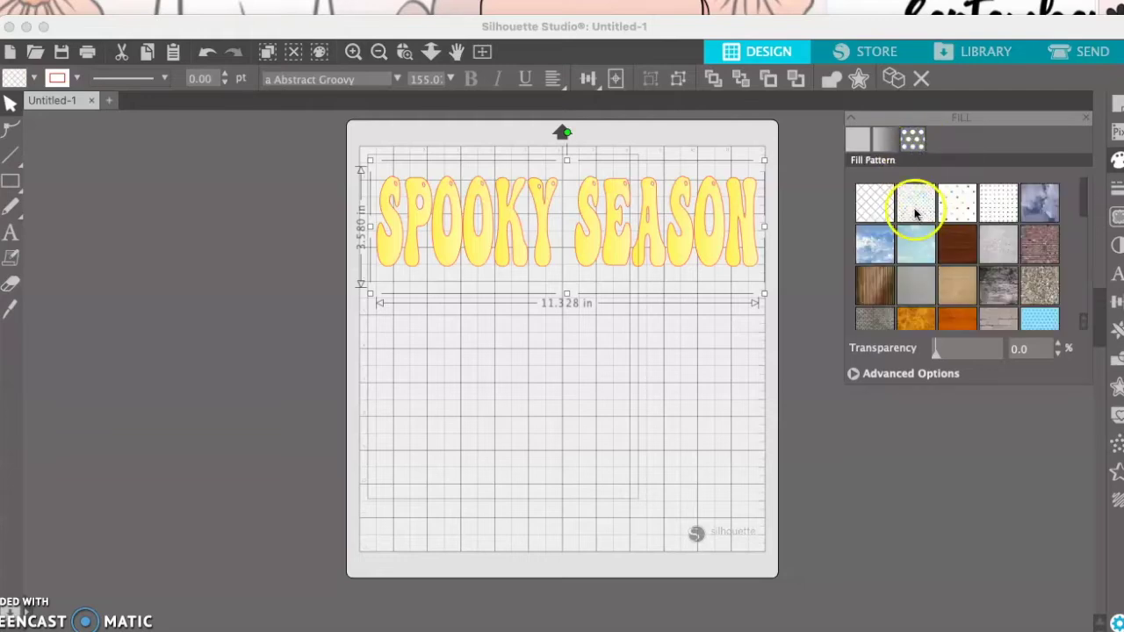
click(950, 200)
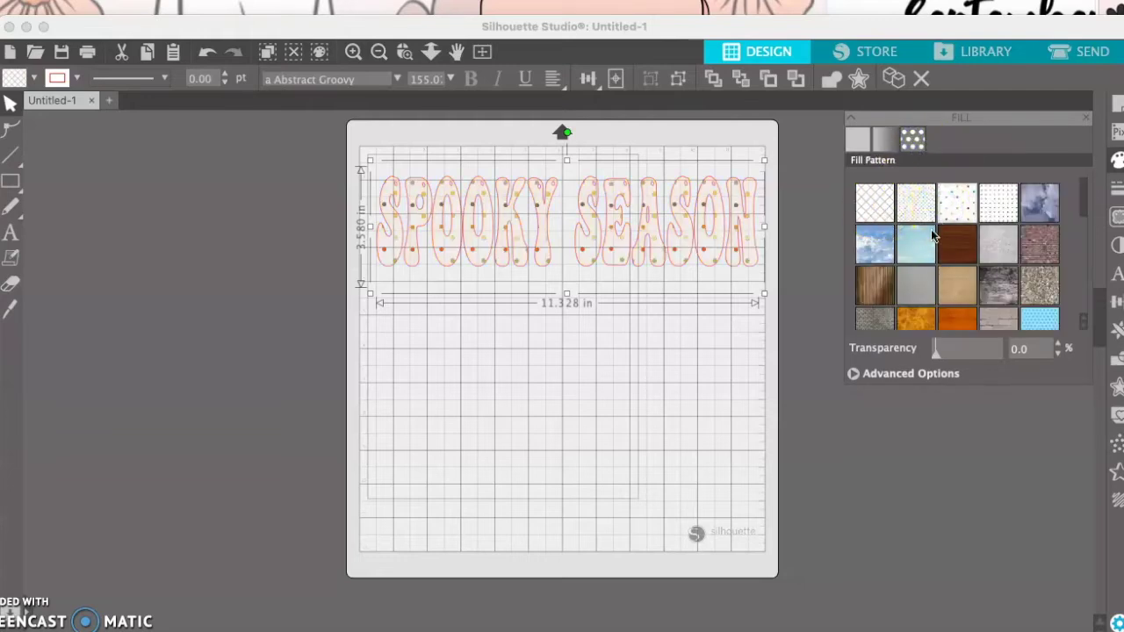
click(914, 248)
click(876, 252)
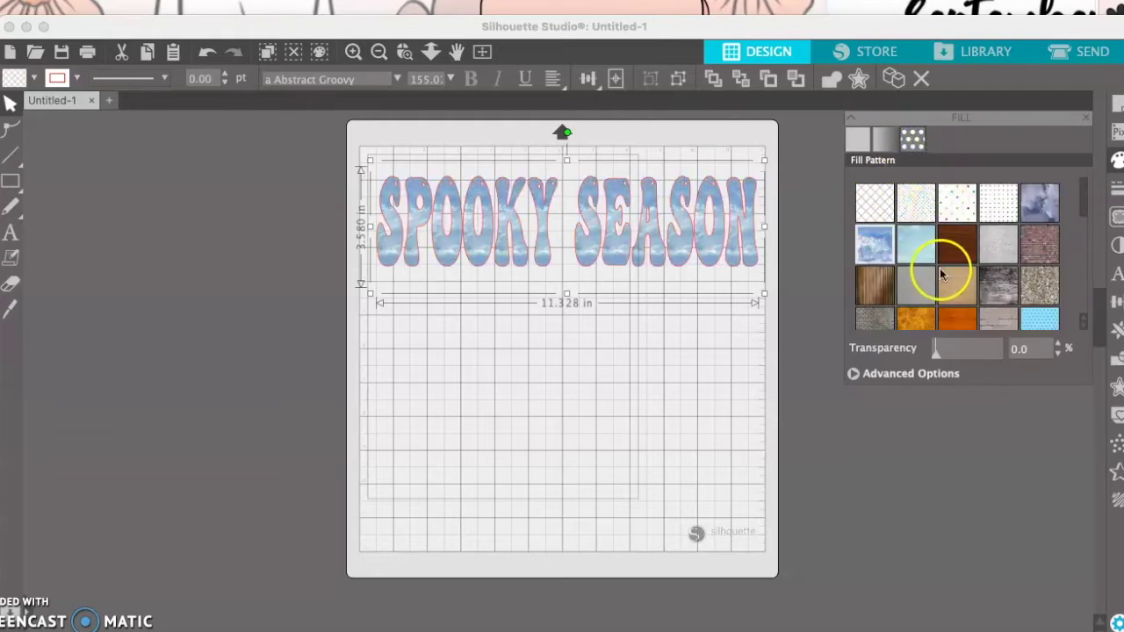
scroll(932, 269, down, 5)
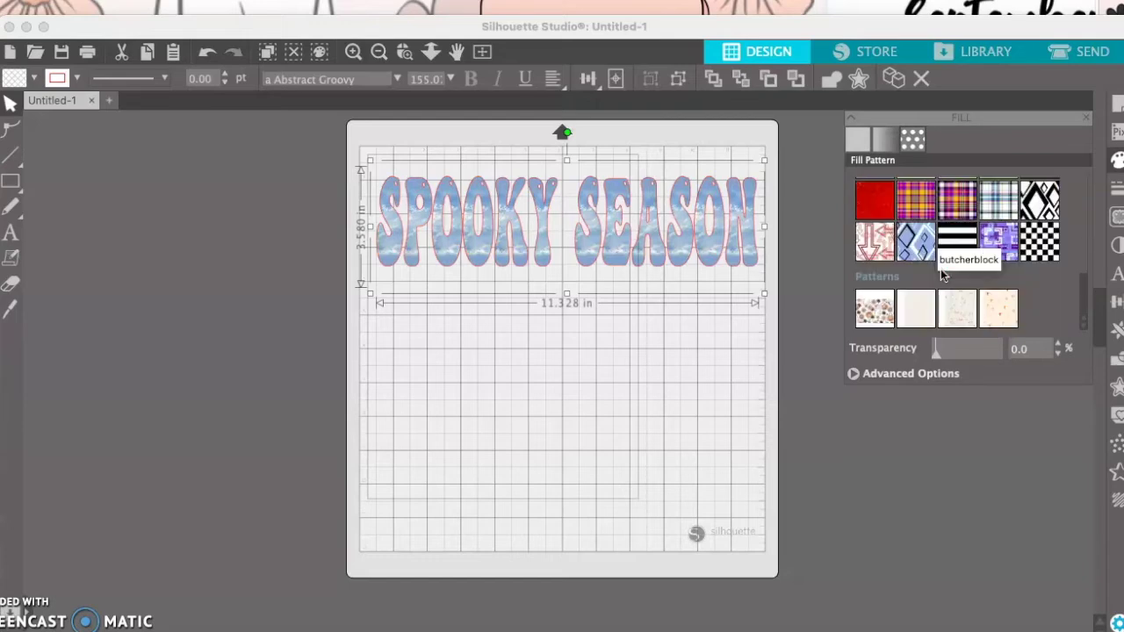
click(874, 318)
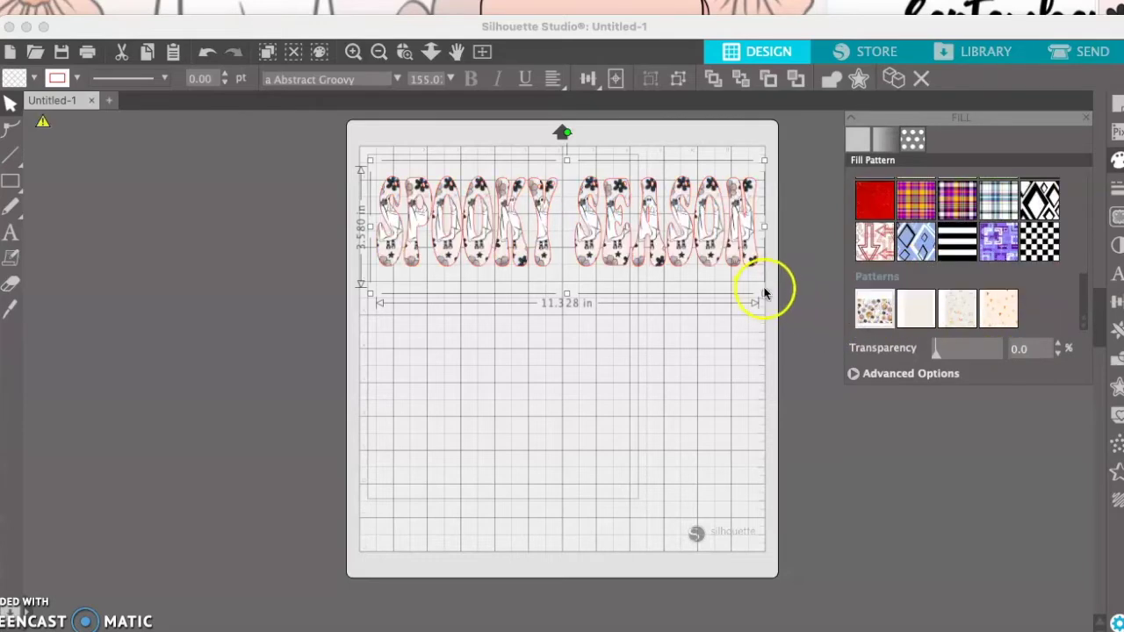
Step: Rotate the floral fill to 5°, scale it to 69%, and resize the text to 11.068 in wide
click(855, 374)
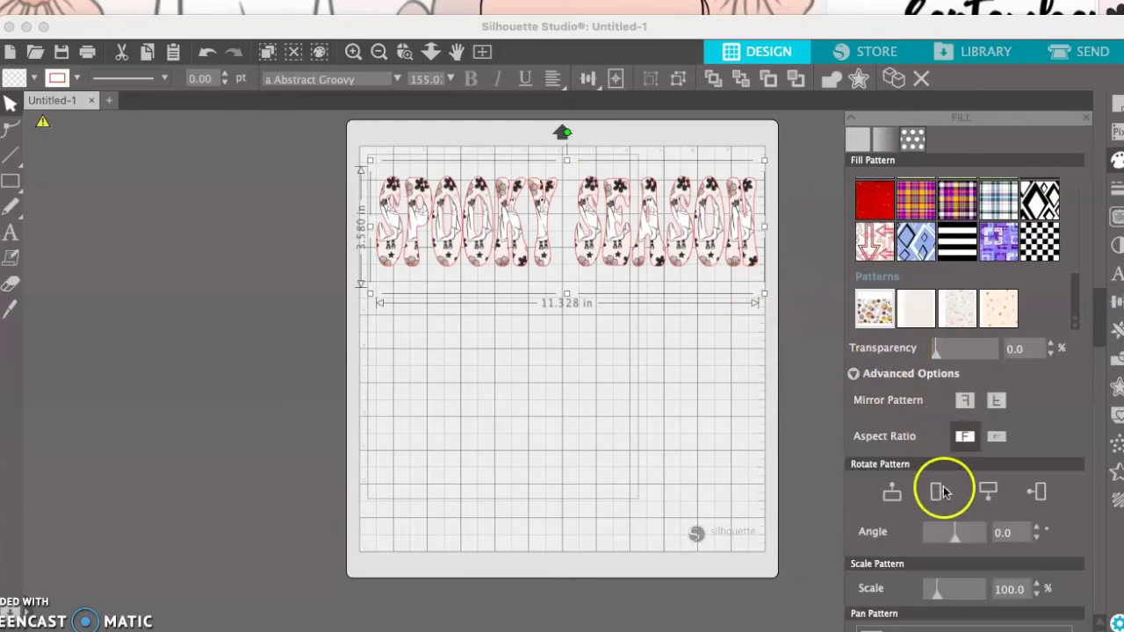
click(960, 540)
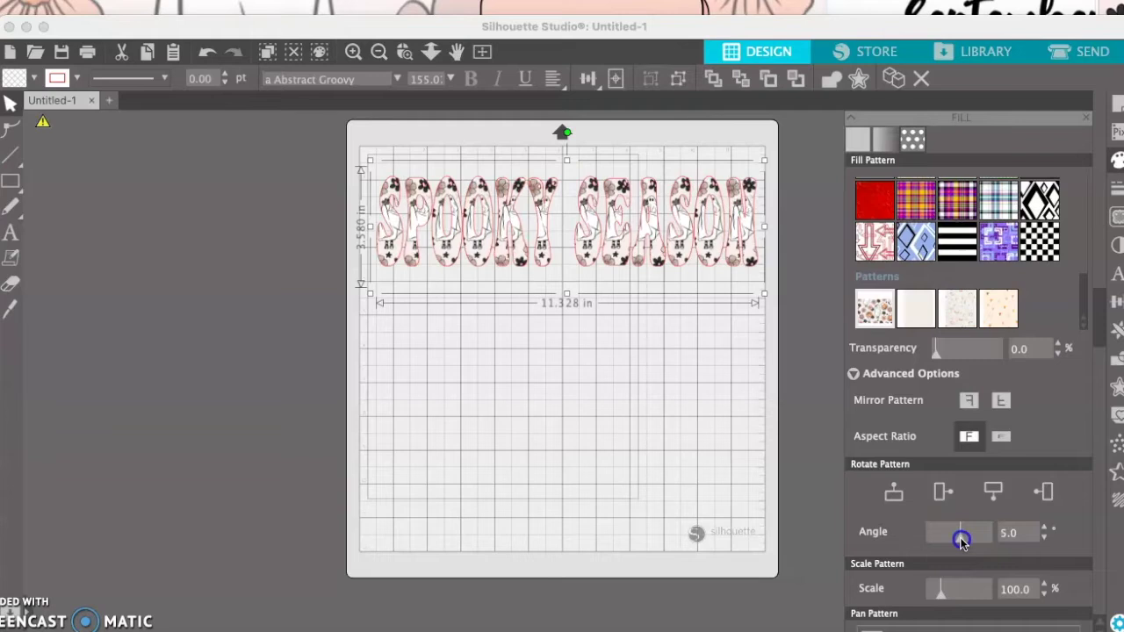
drag(961, 542, 963, 542)
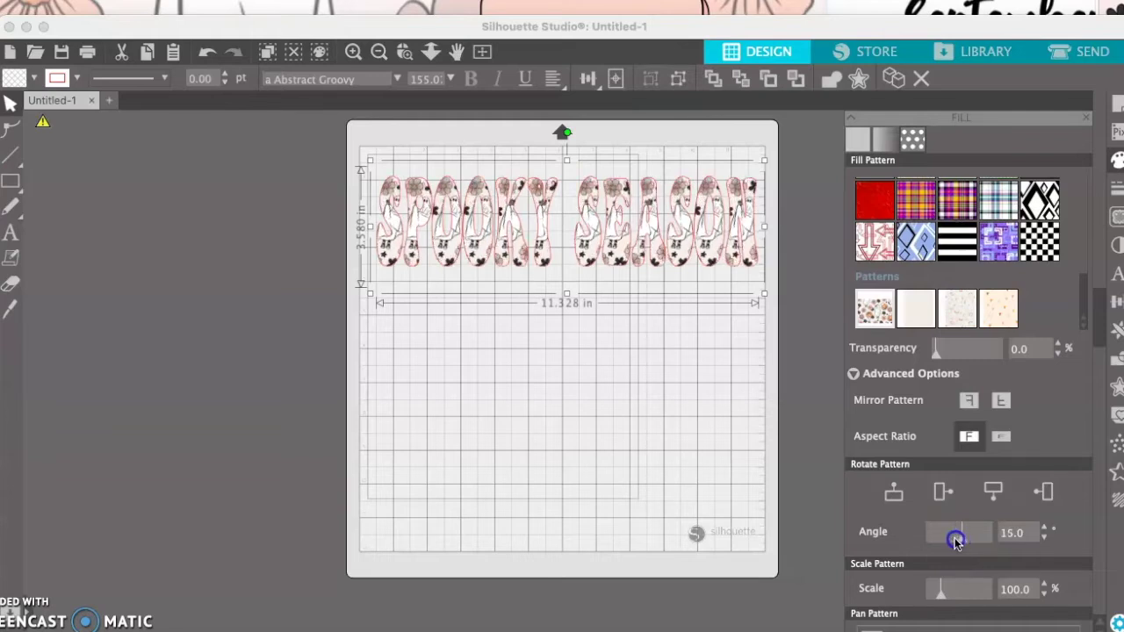
drag(946, 540, 957, 542)
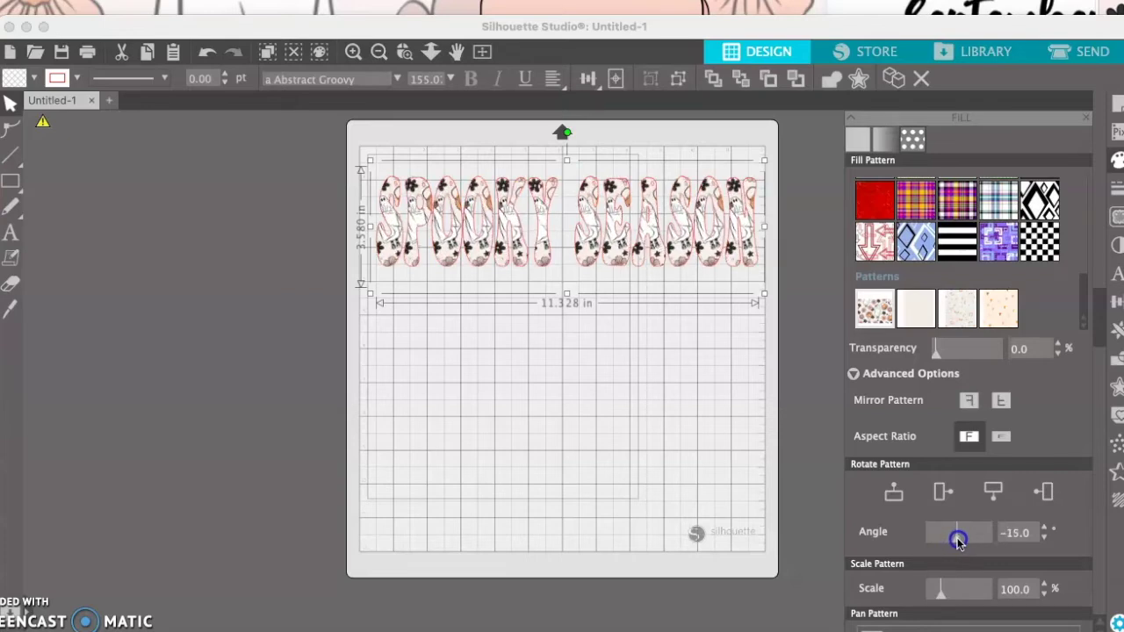
drag(960, 542, 961, 539)
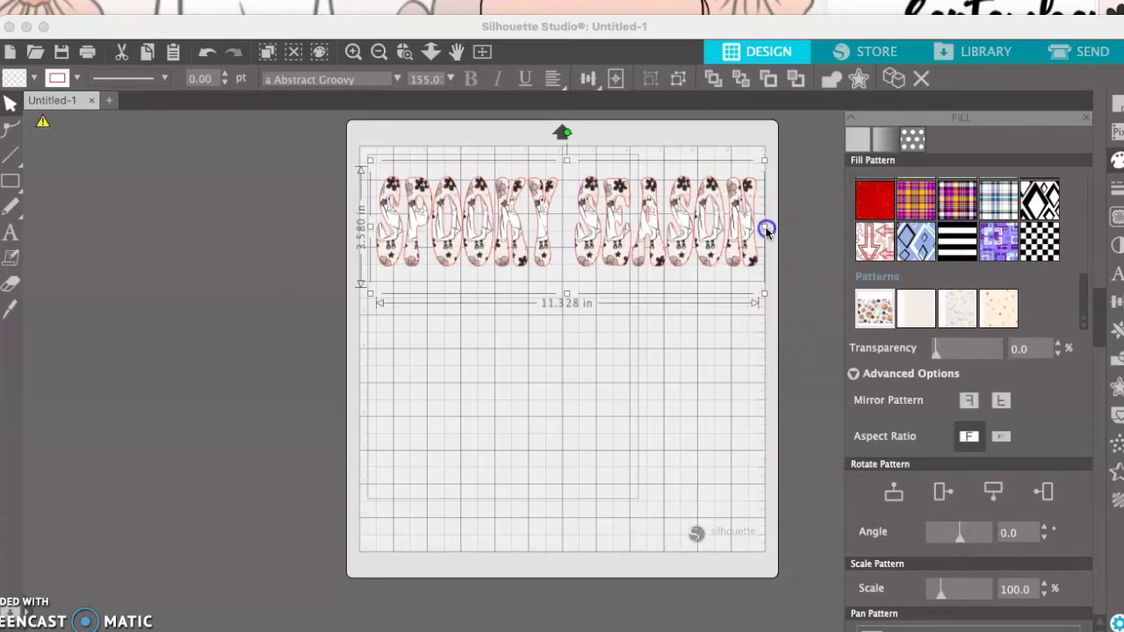
drag(766, 230, 757, 281)
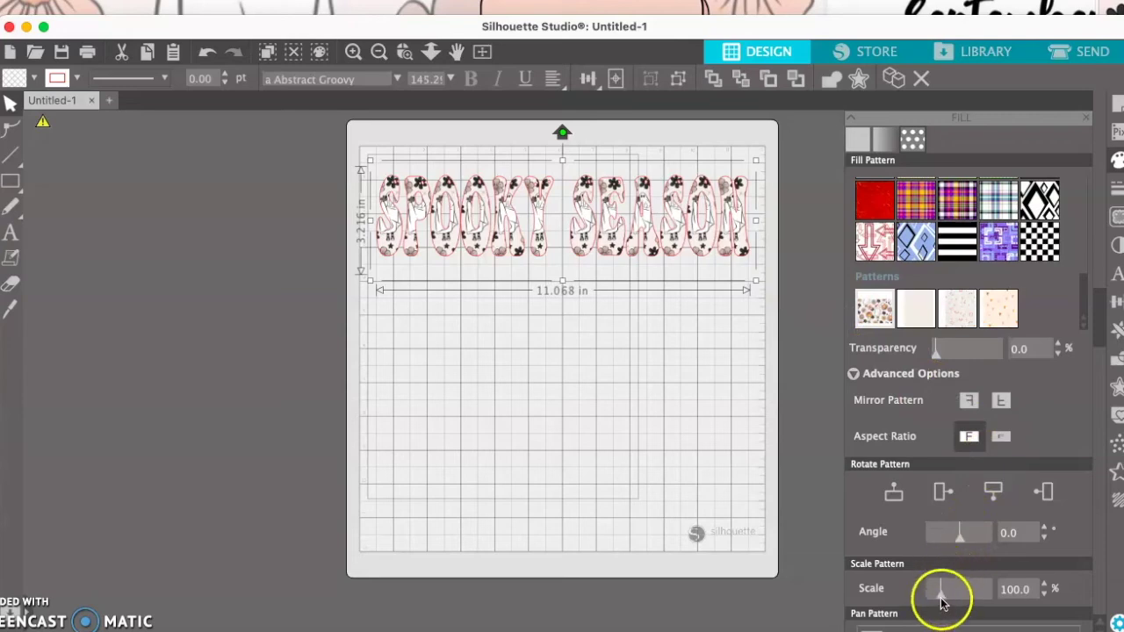
drag(940, 602, 936, 596)
drag(961, 539, 961, 541)
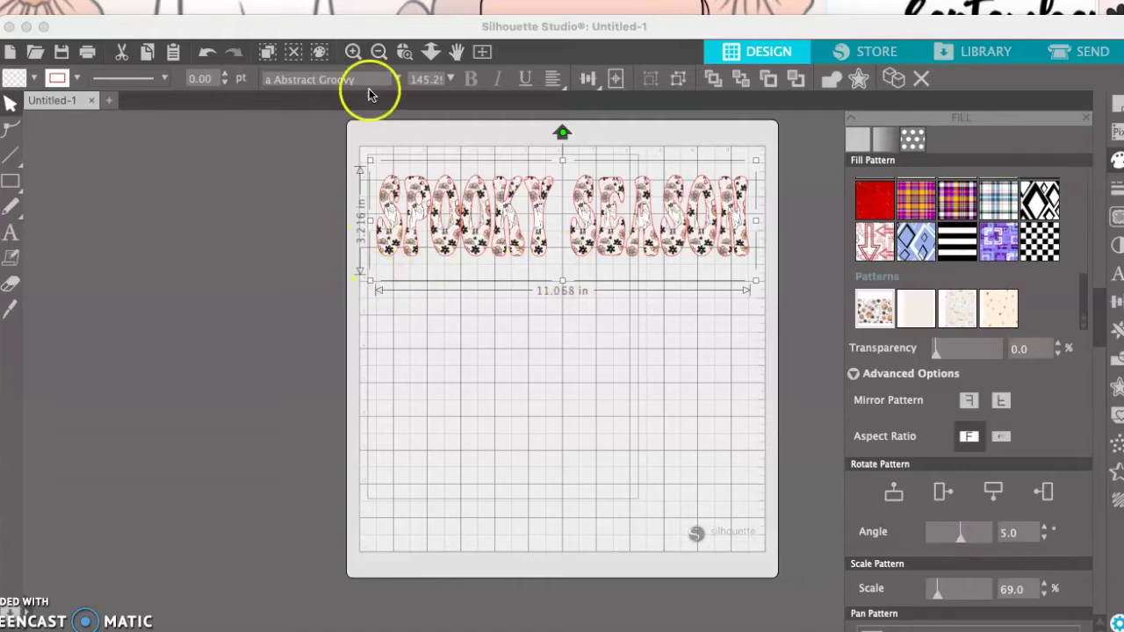
Step: Zoom in several times on the patterned Spooky Season lettering, then deselect it
click(353, 54)
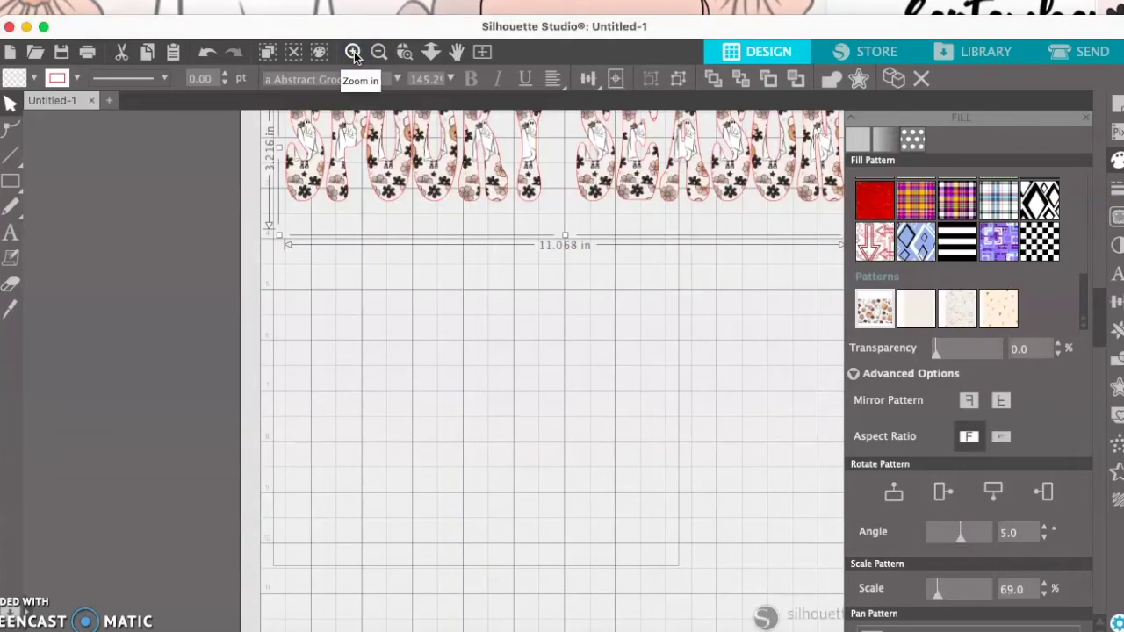
click(427, 188)
click(512, 253)
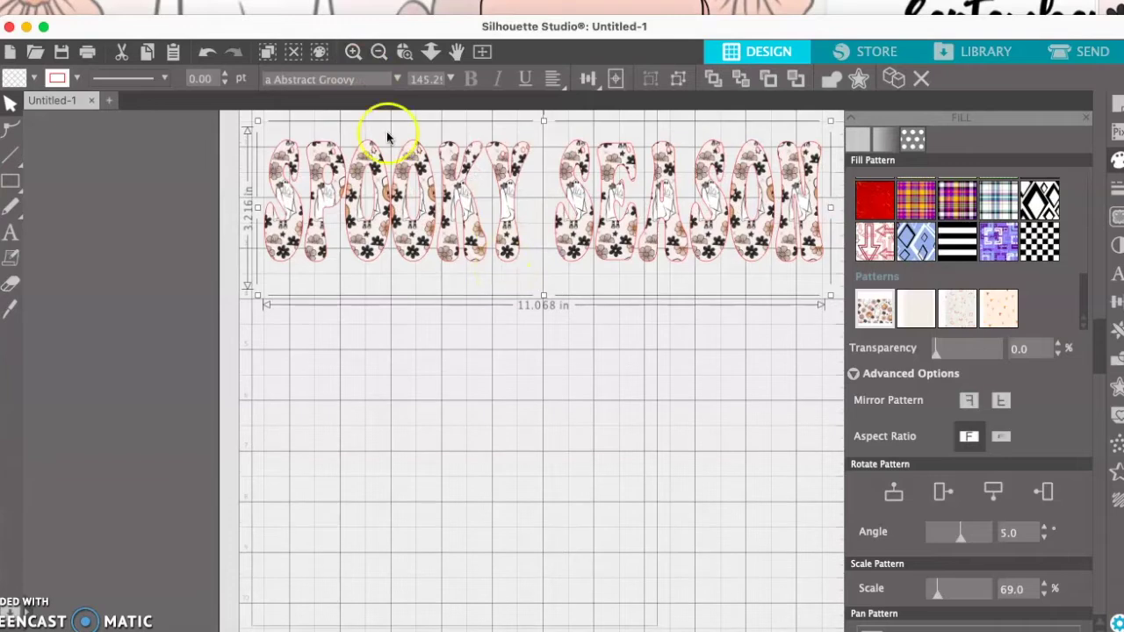
click(353, 51)
click(439, 209)
click(439, 209)
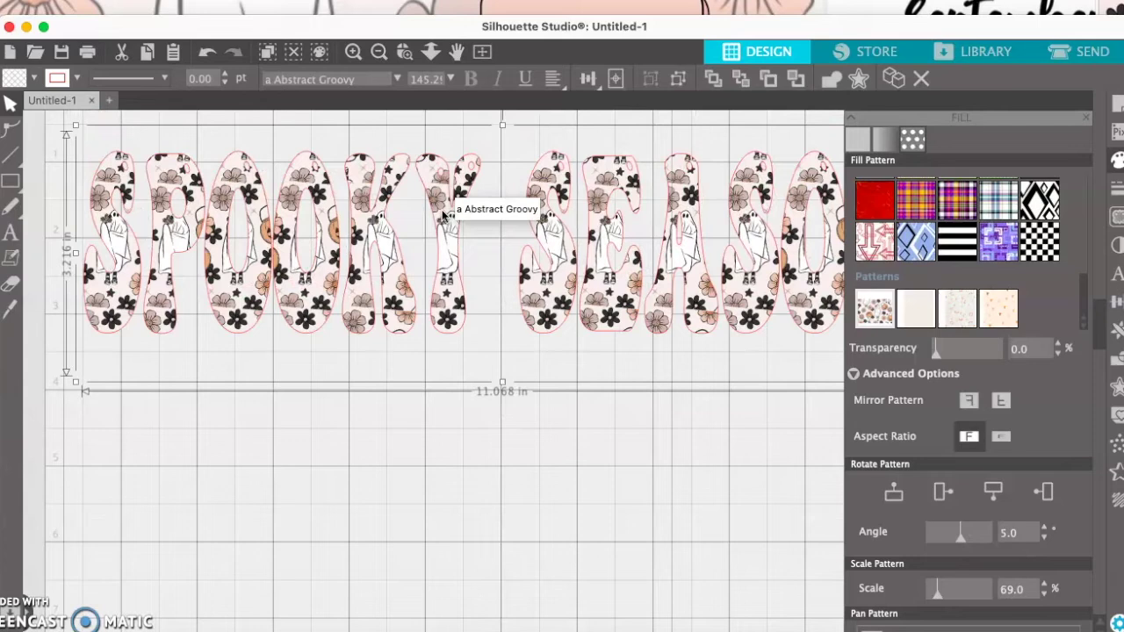
click(672, 475)
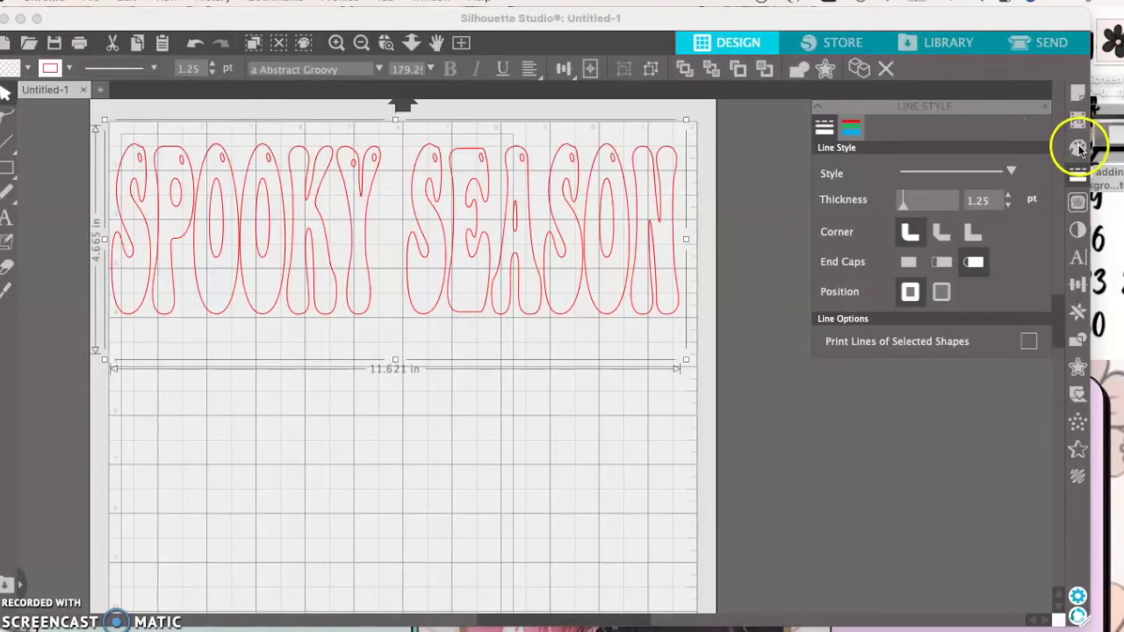
Step: Browse the Fill Pattern swatches, then open the Library's Patterns folder
click(1079, 149)
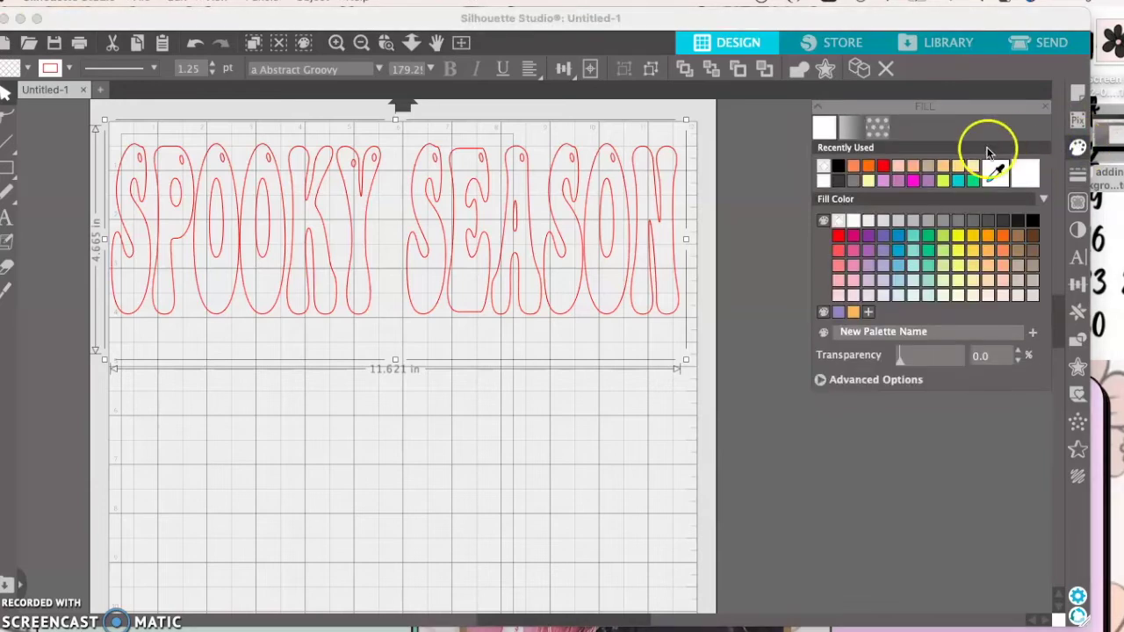
click(879, 129)
click(891, 228)
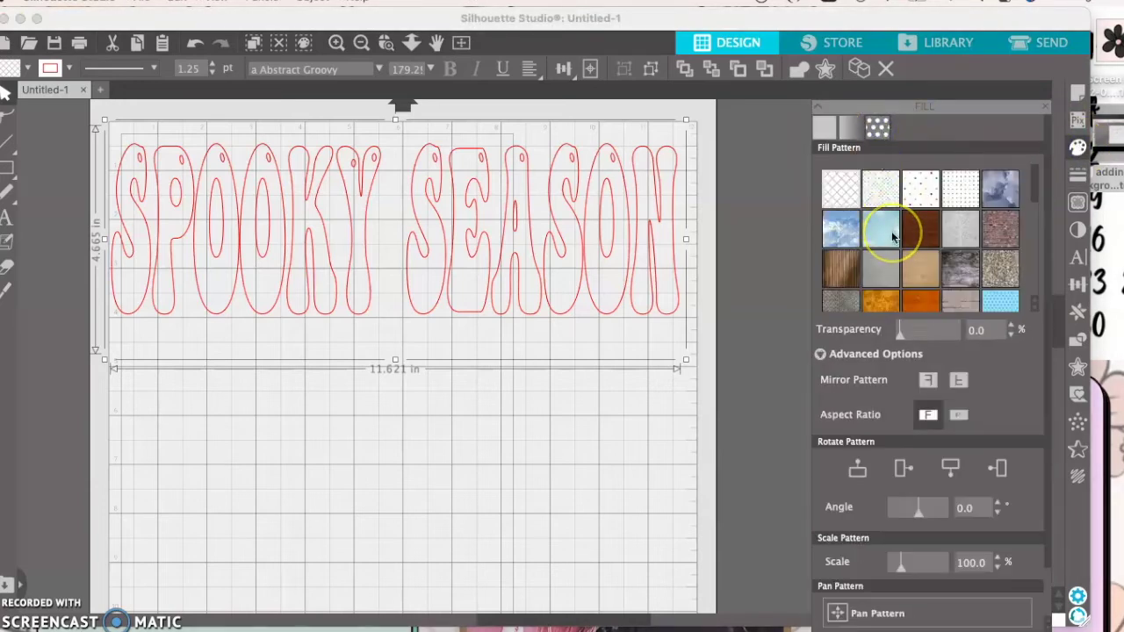
scroll(892, 231, down, 5)
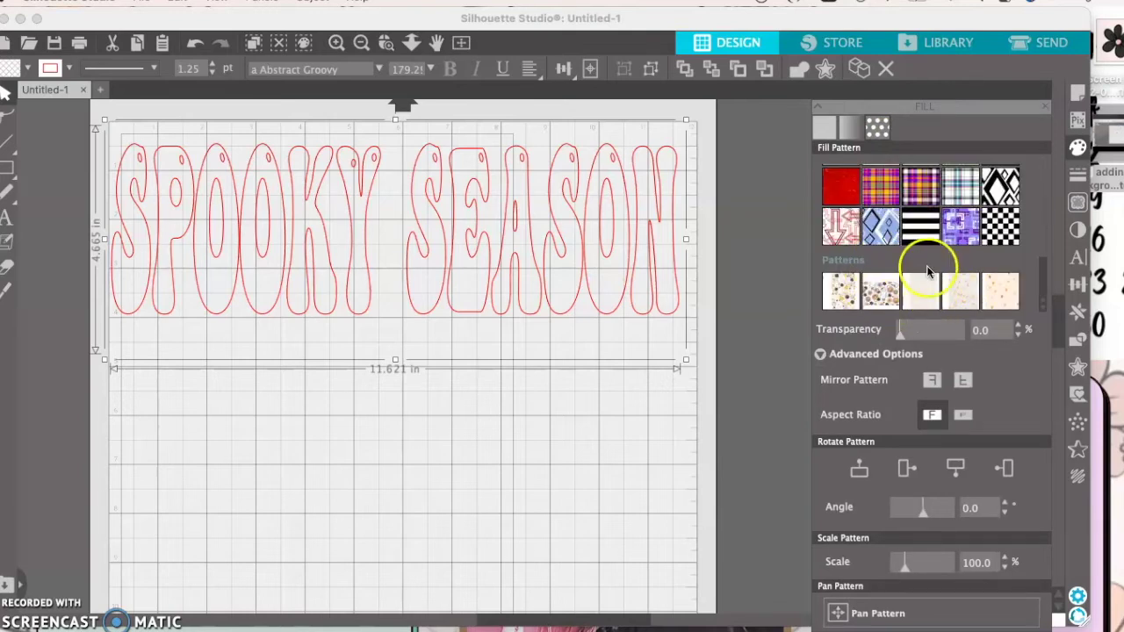
click(938, 45)
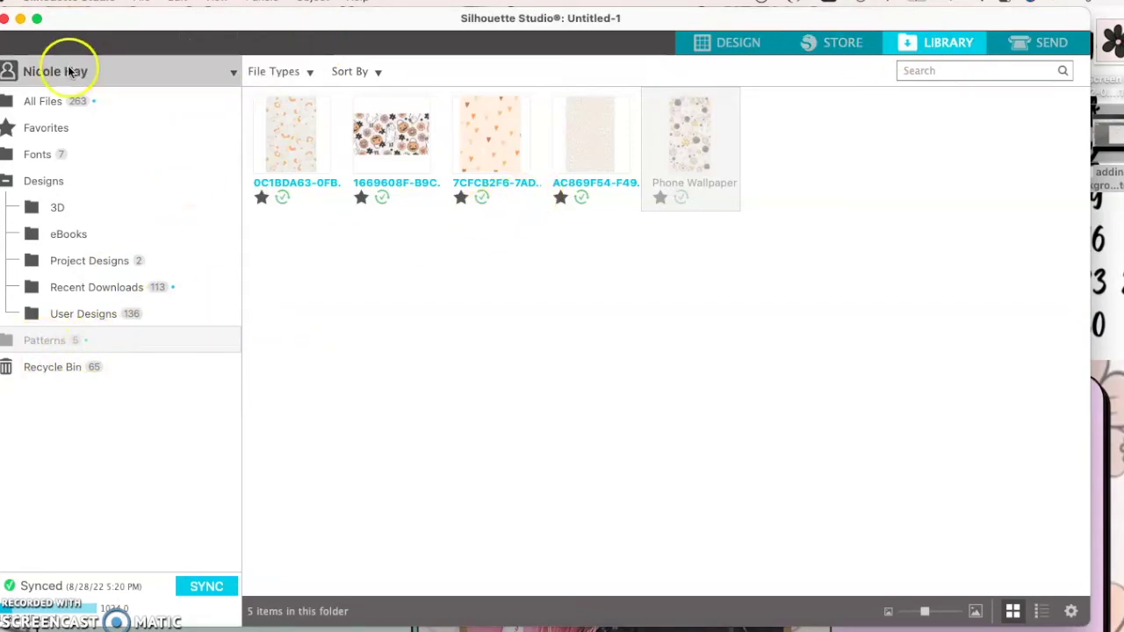
Step: Drag Phone Wallpaper.png from Finder's Downloads into the Library's Patterns folder
click(76, 627)
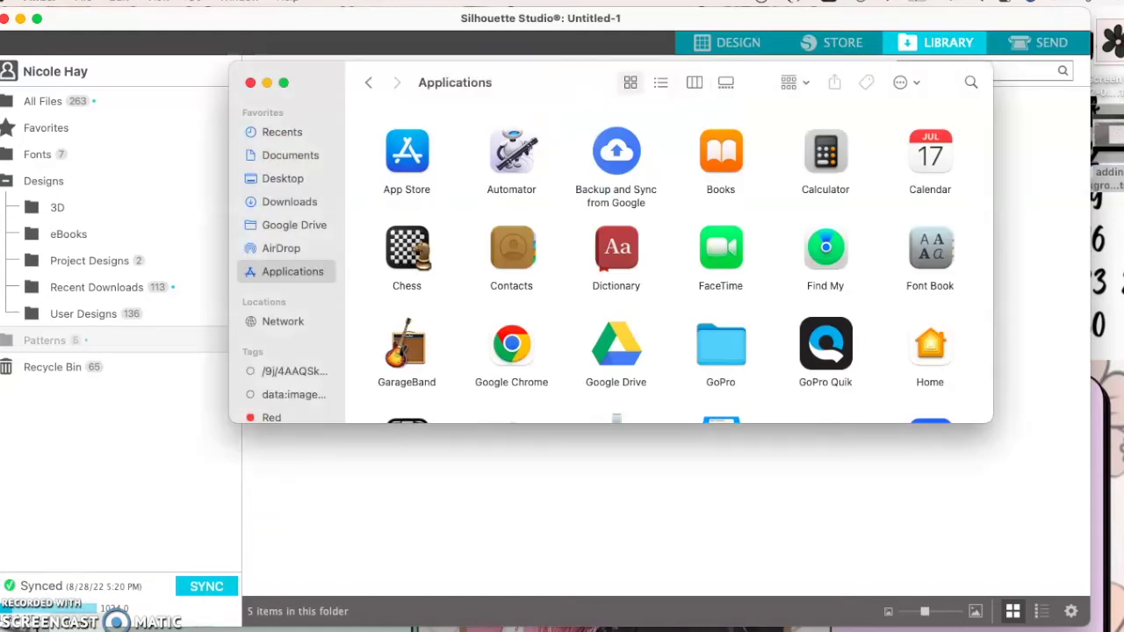
click(290, 202)
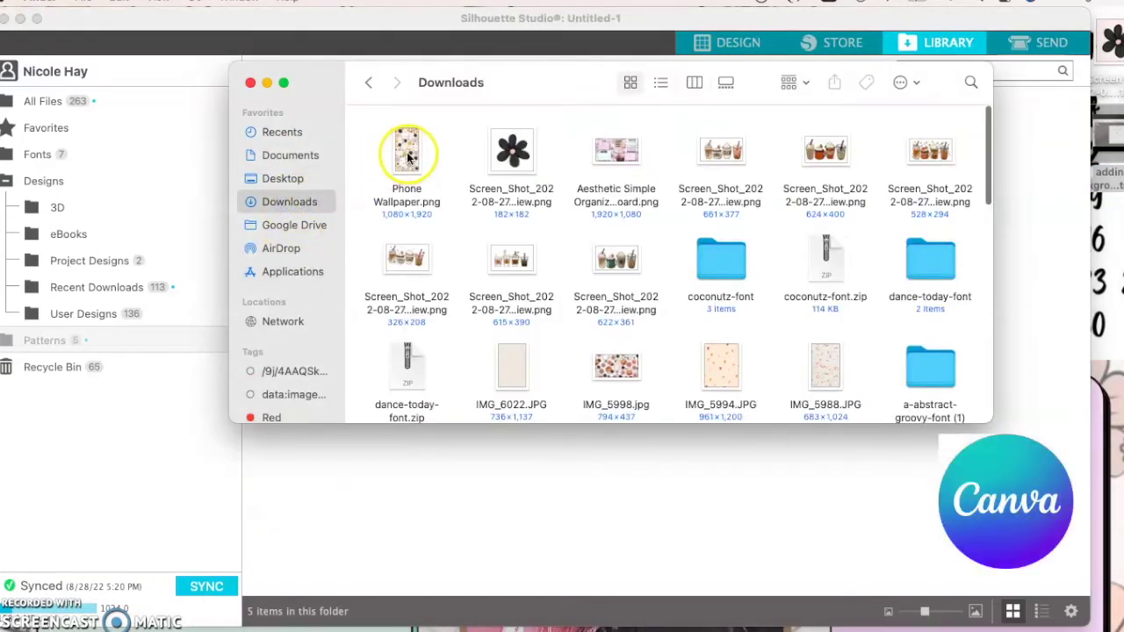
drag(406, 155, 667, 270)
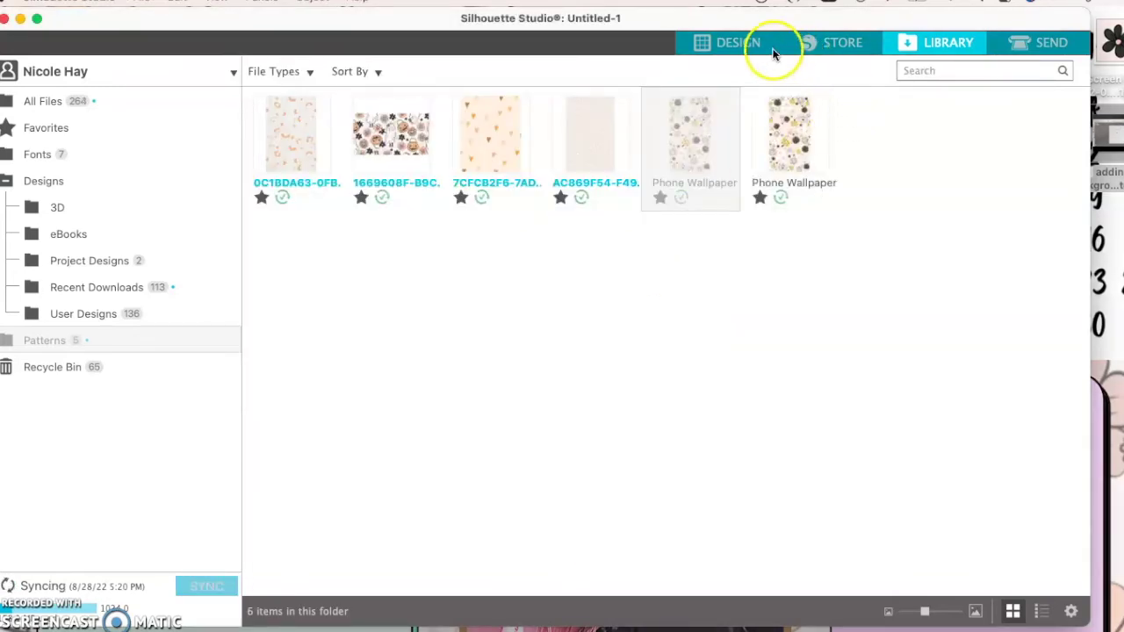
Step: Back on the design page, fill the letters with the newly uploaded pumpkin pattern
click(740, 46)
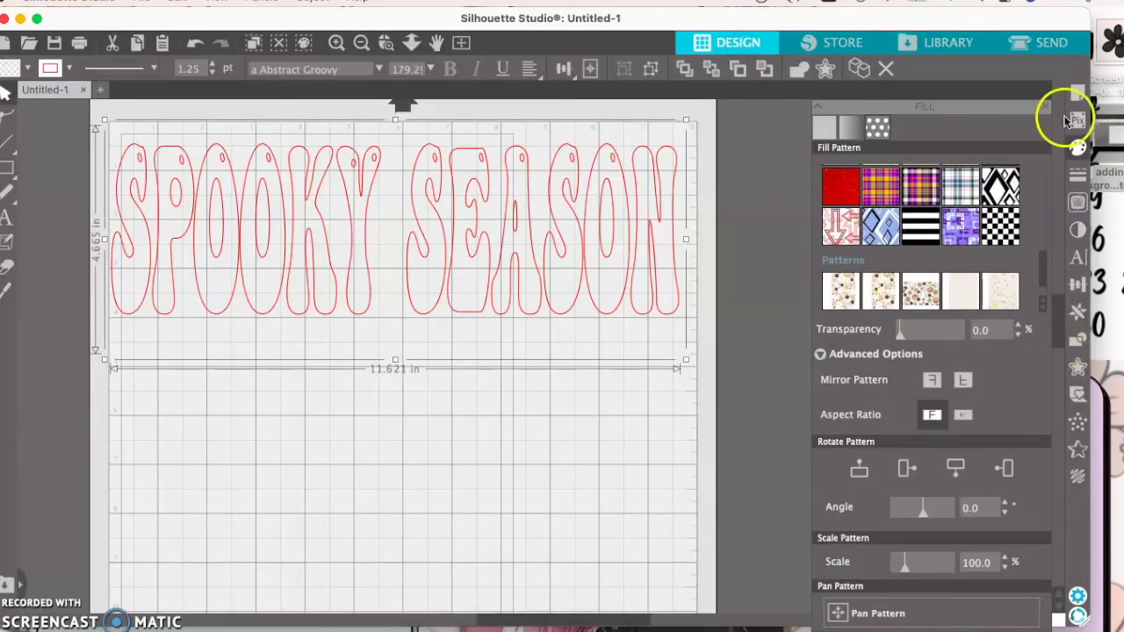
click(1078, 147)
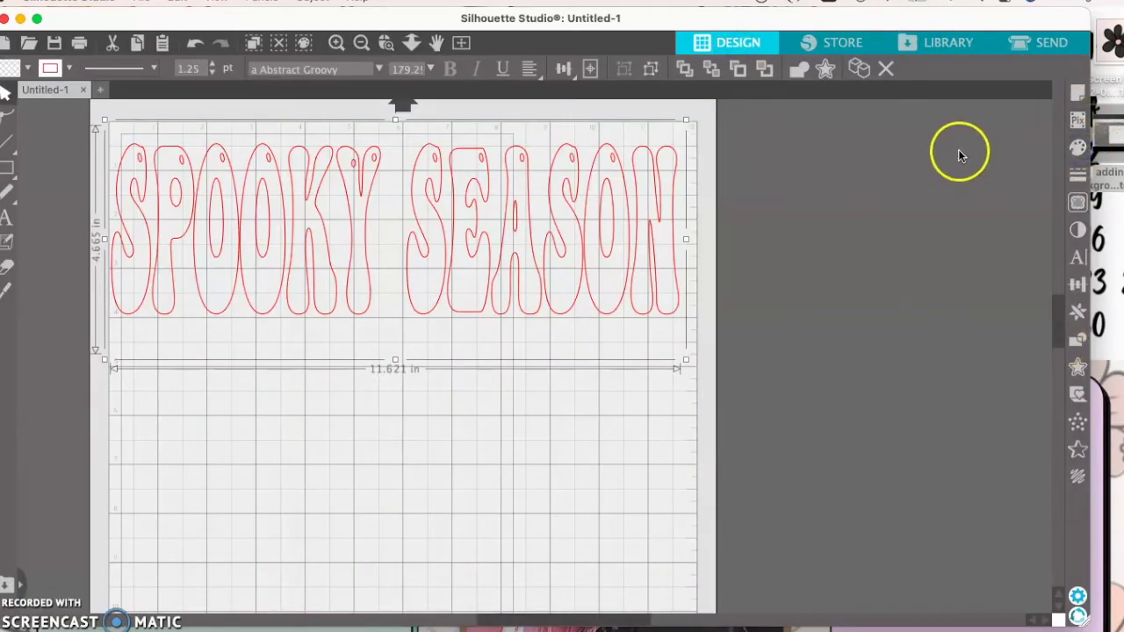
click(1078, 151)
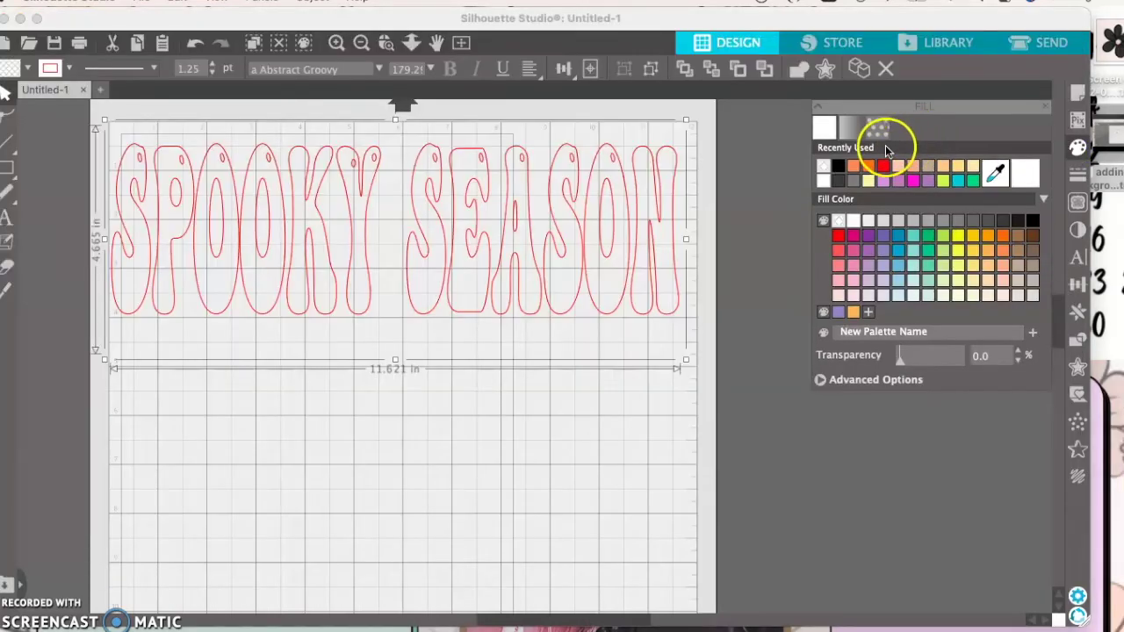
click(880, 130)
click(908, 281)
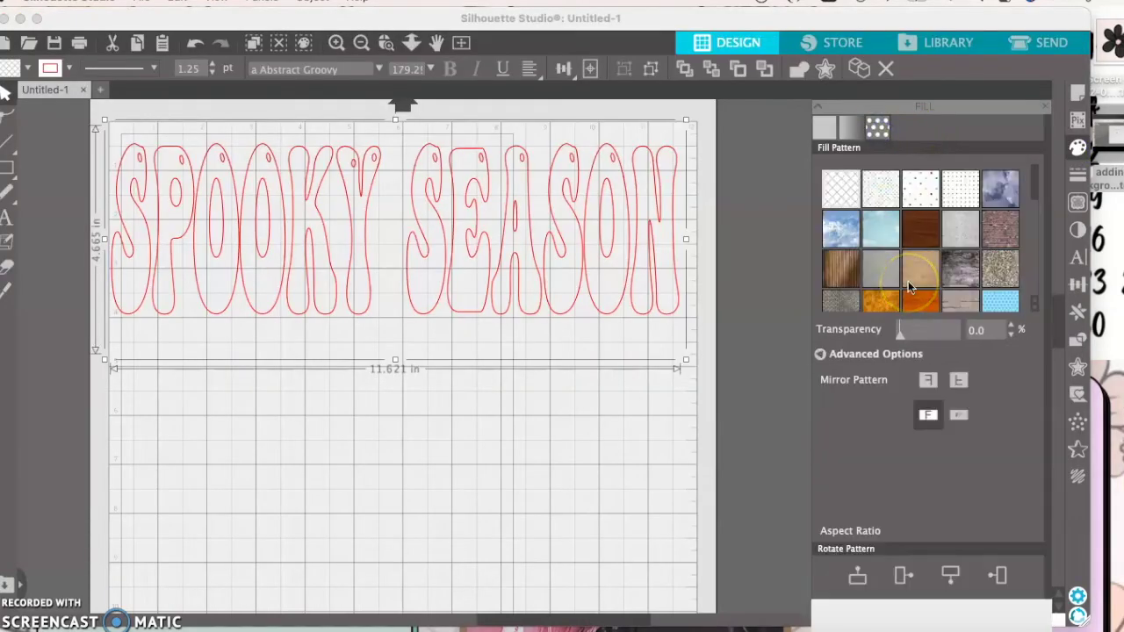
click(844, 254)
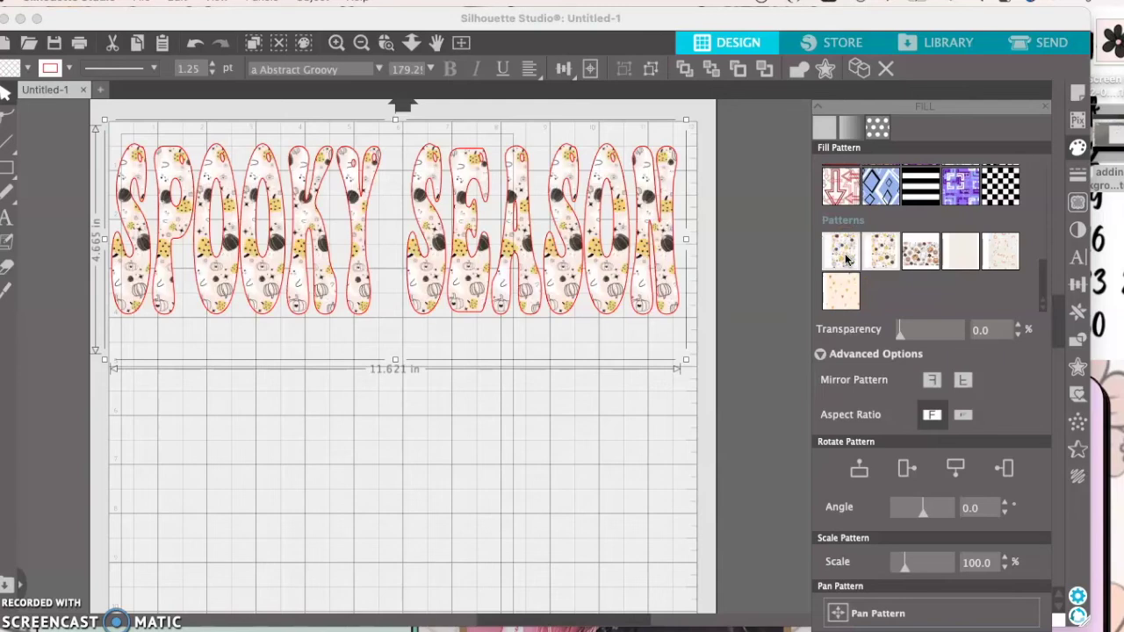
Step: Rotate the pumpkin pattern fill to 35° and zoom in on the letters
click(936, 409)
click(924, 482)
drag(925, 516, 929, 516)
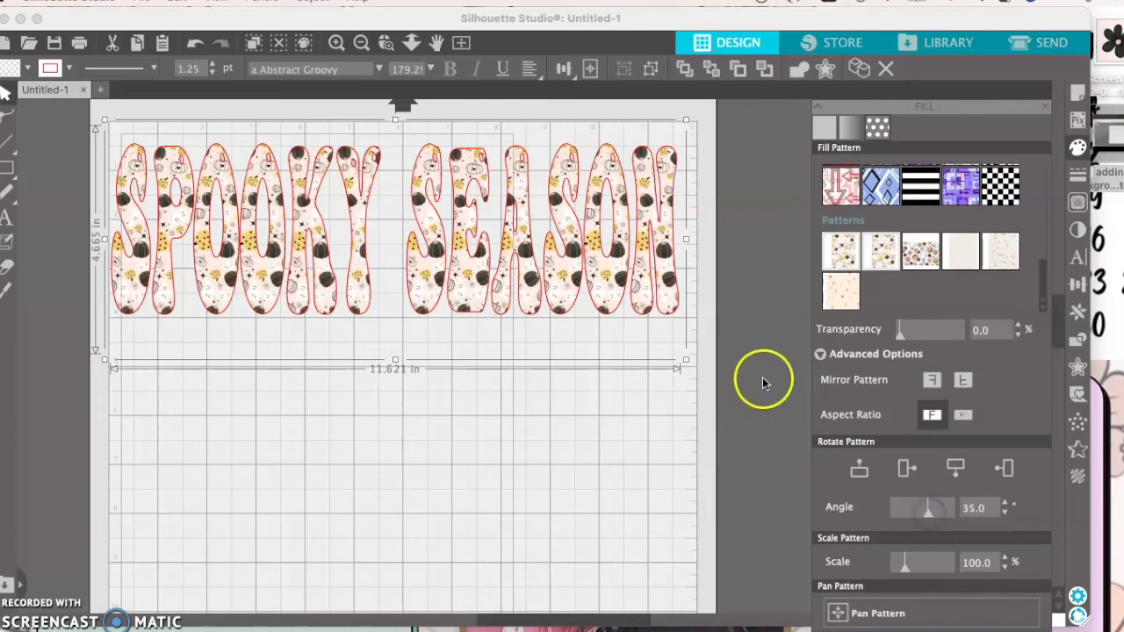
click(337, 44)
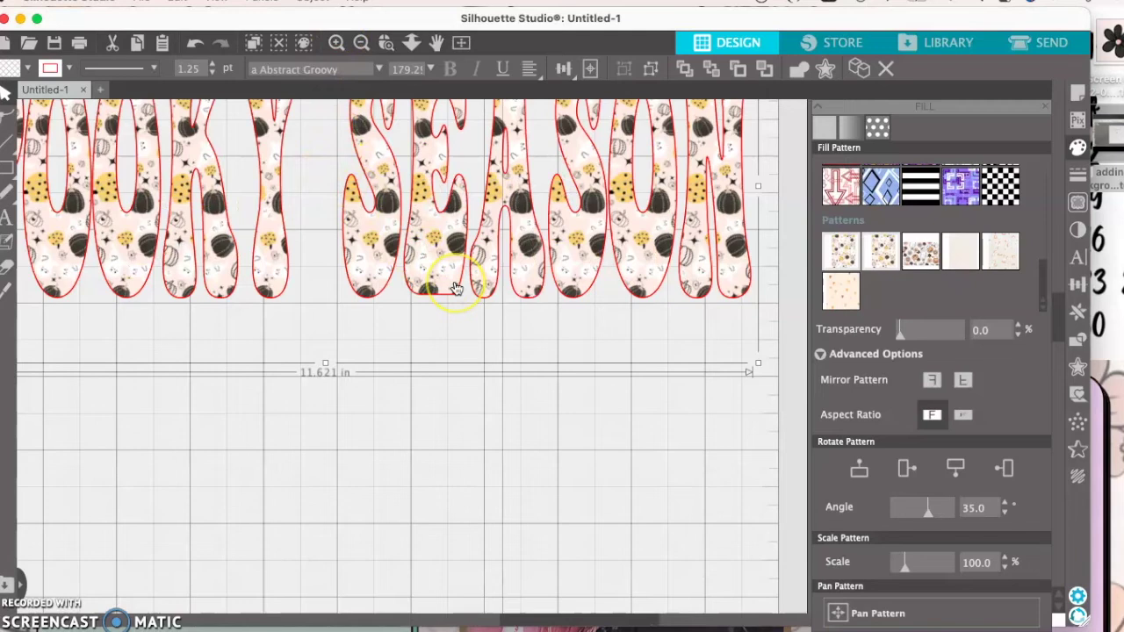
scroll(456, 288, up, 5)
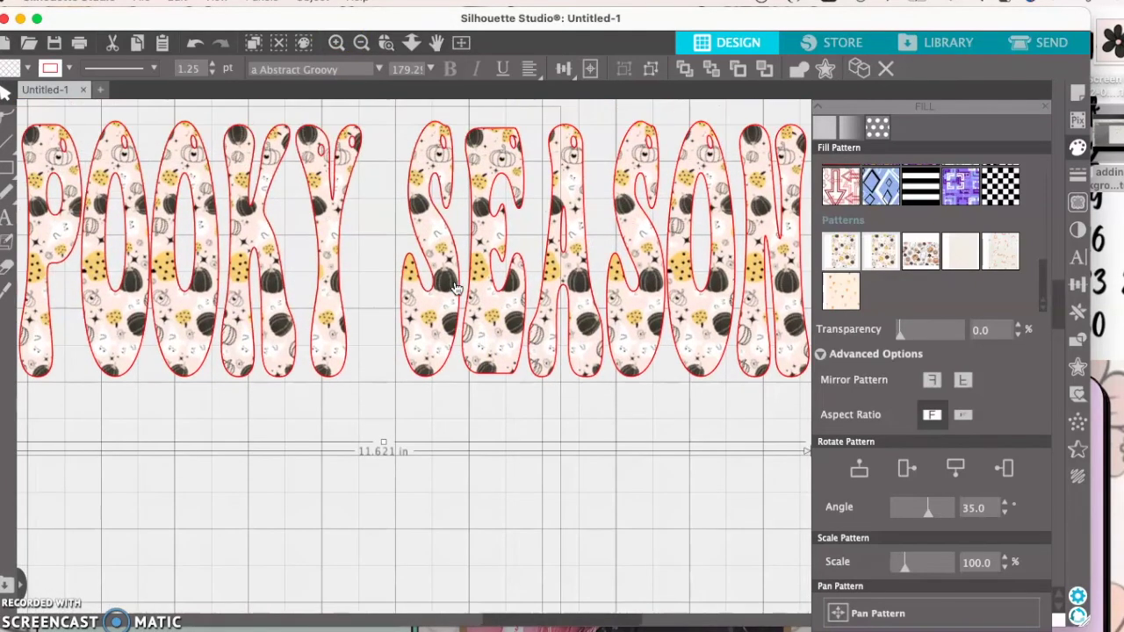
click(889, 131)
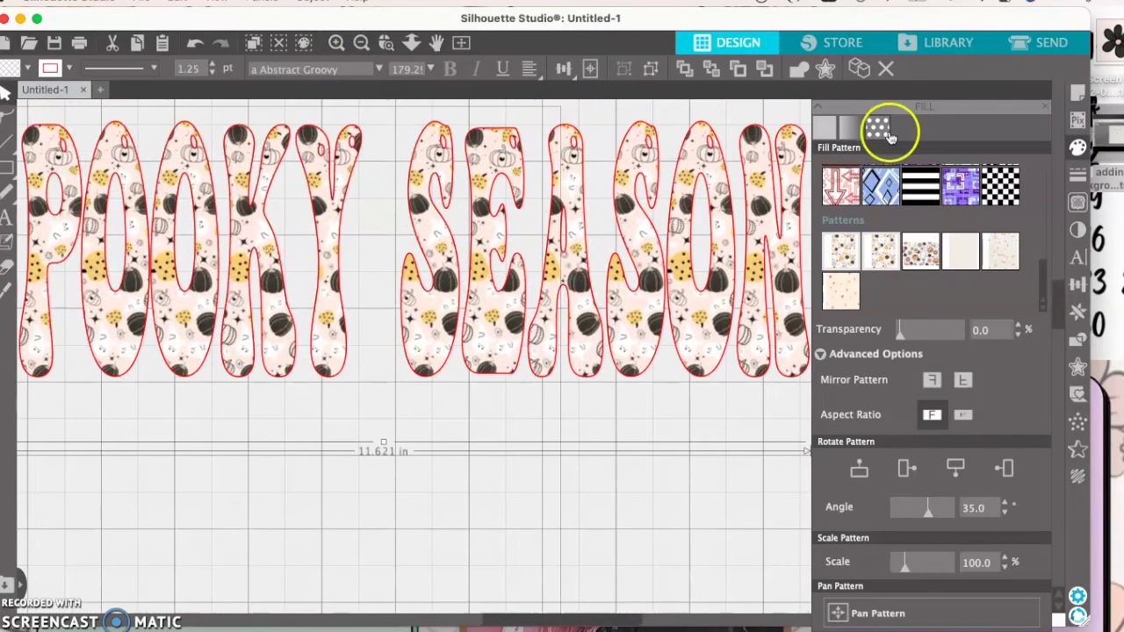
Step: Outline the pumpkin-patterned letters in black at 2.75 pt thickness
click(1078, 175)
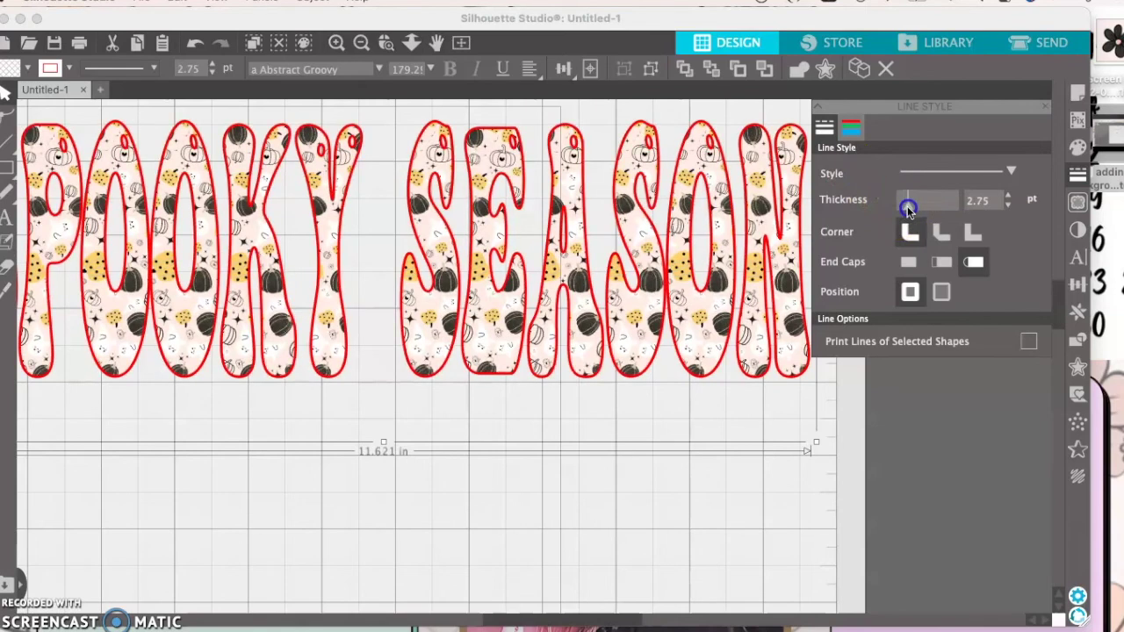
click(851, 129)
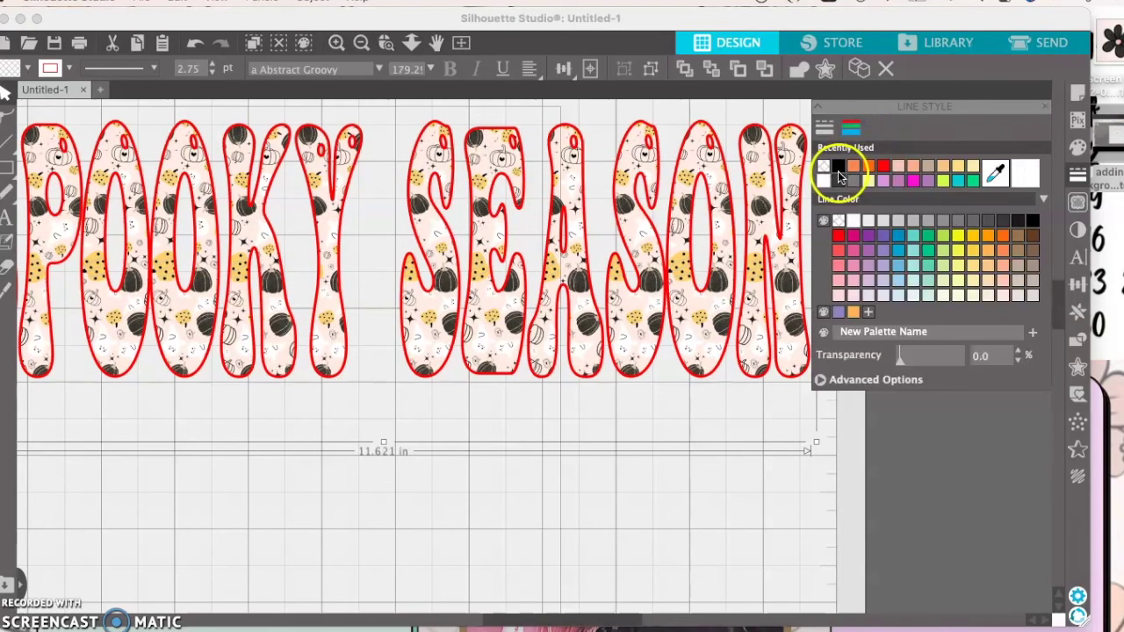
click(839, 169)
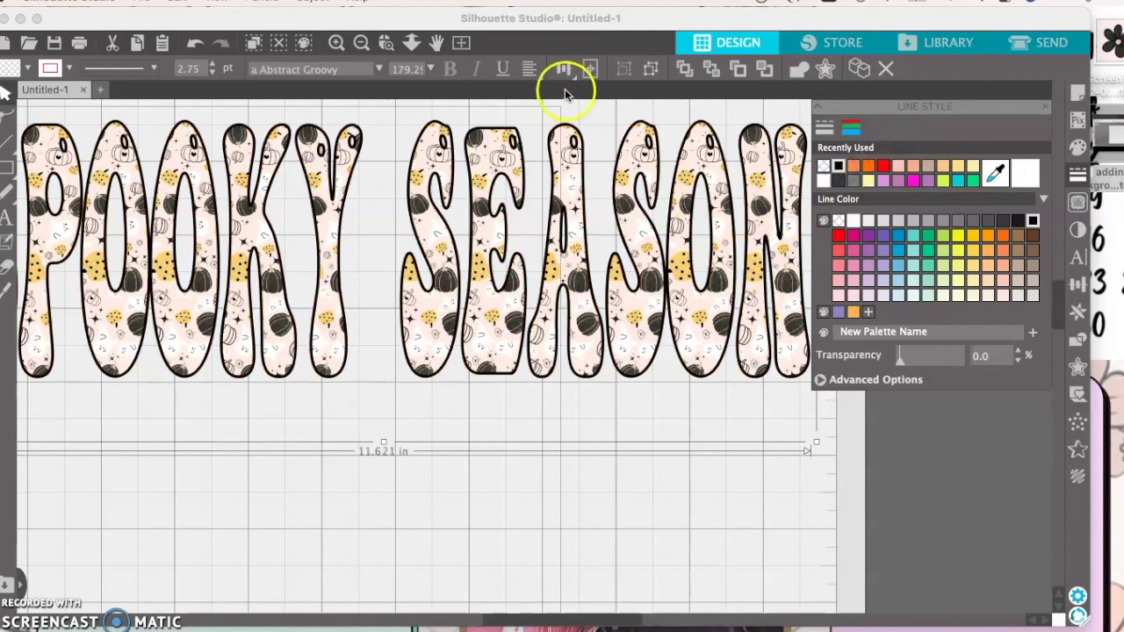
click(360, 44)
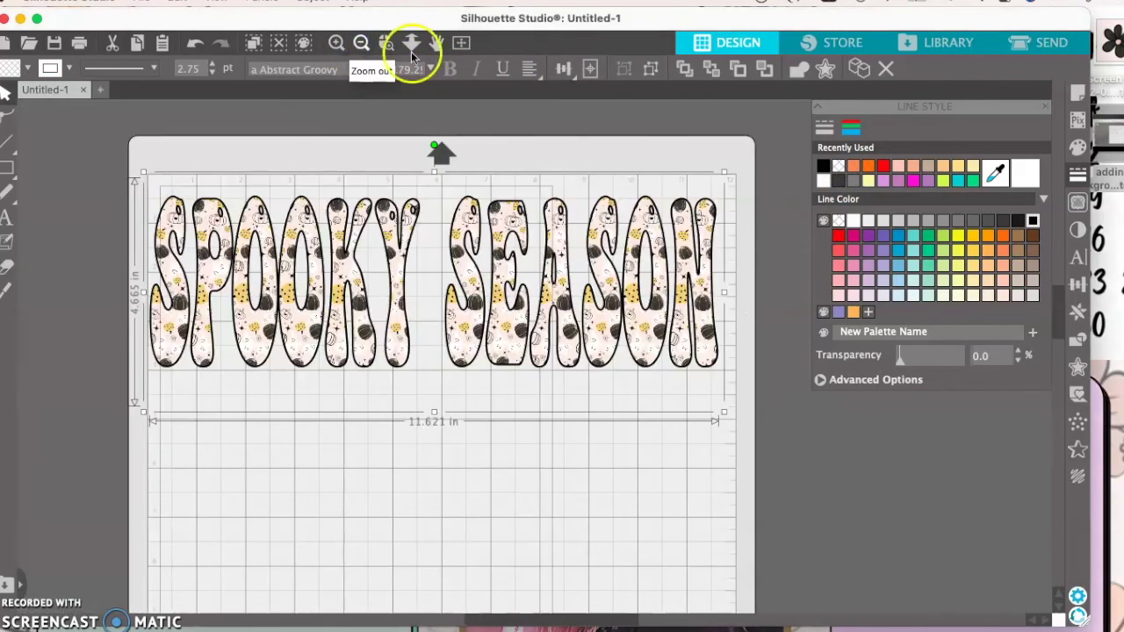